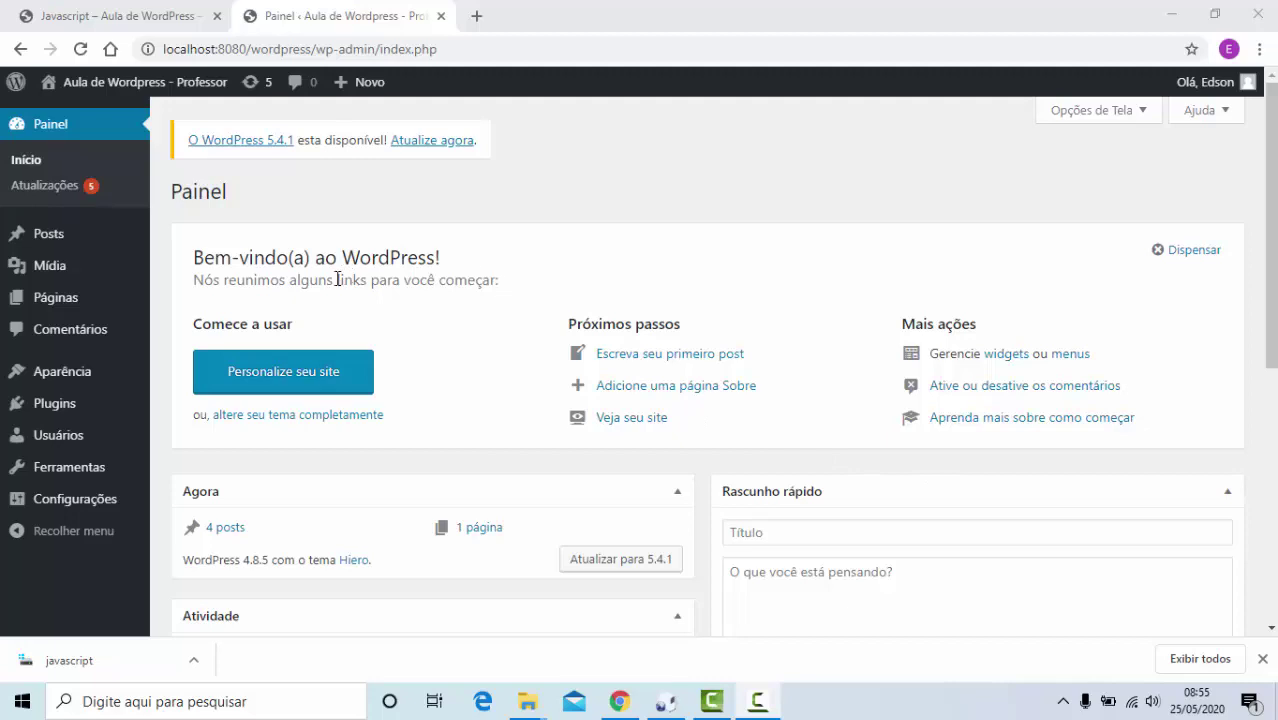
# Search the plugin directory for tinymce, then install and activate the TinyMCE Advanced plugin.
pyautogui.moveTo(68, 403)
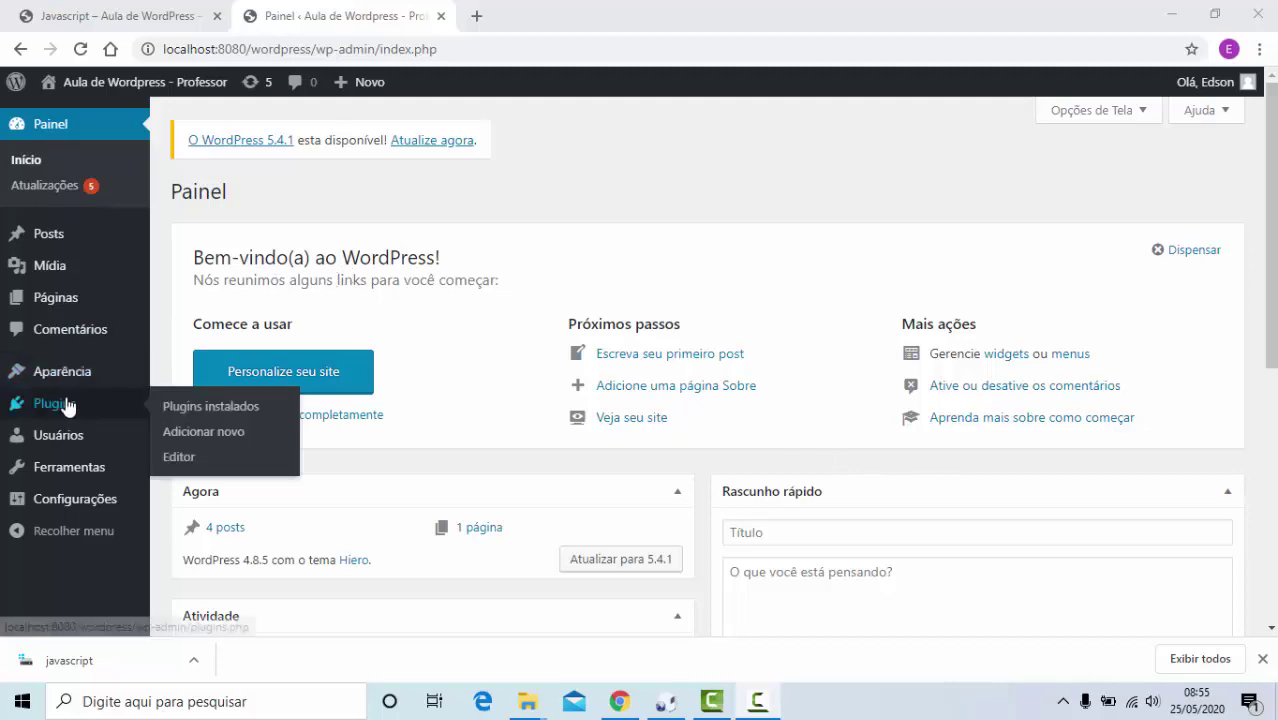
pyautogui.click(186, 431)
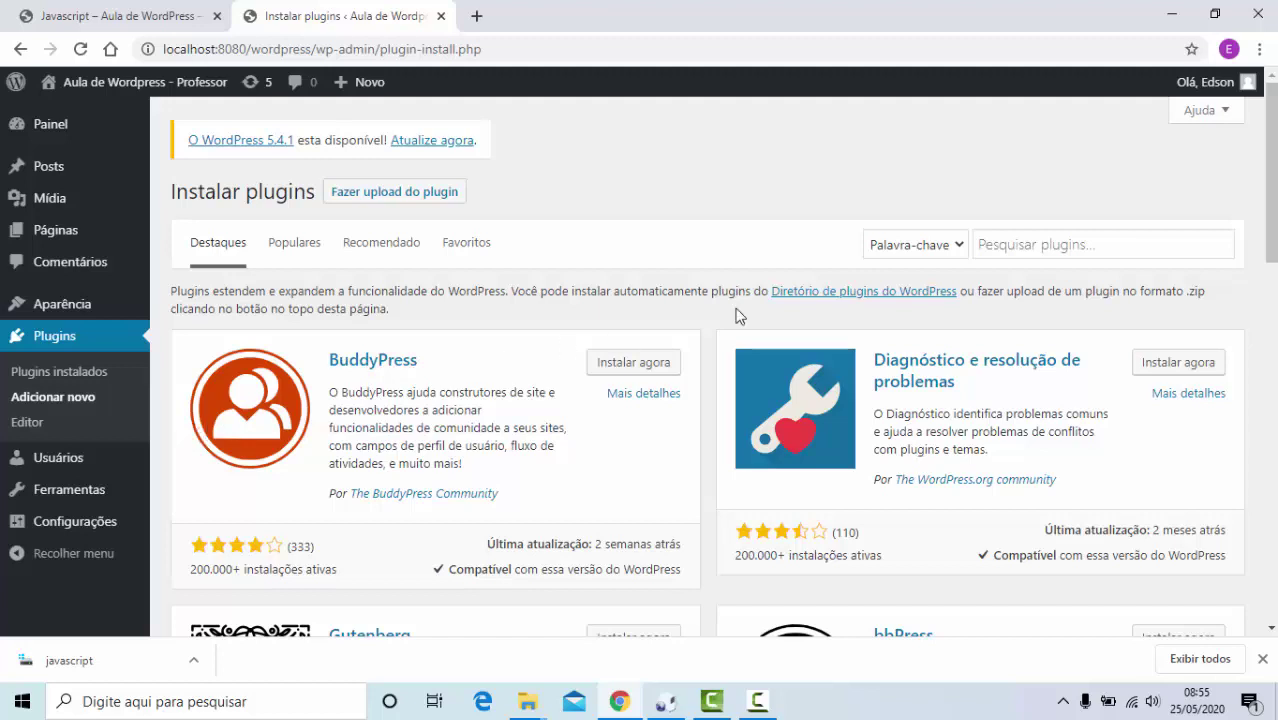
pyautogui.click(1031, 244)
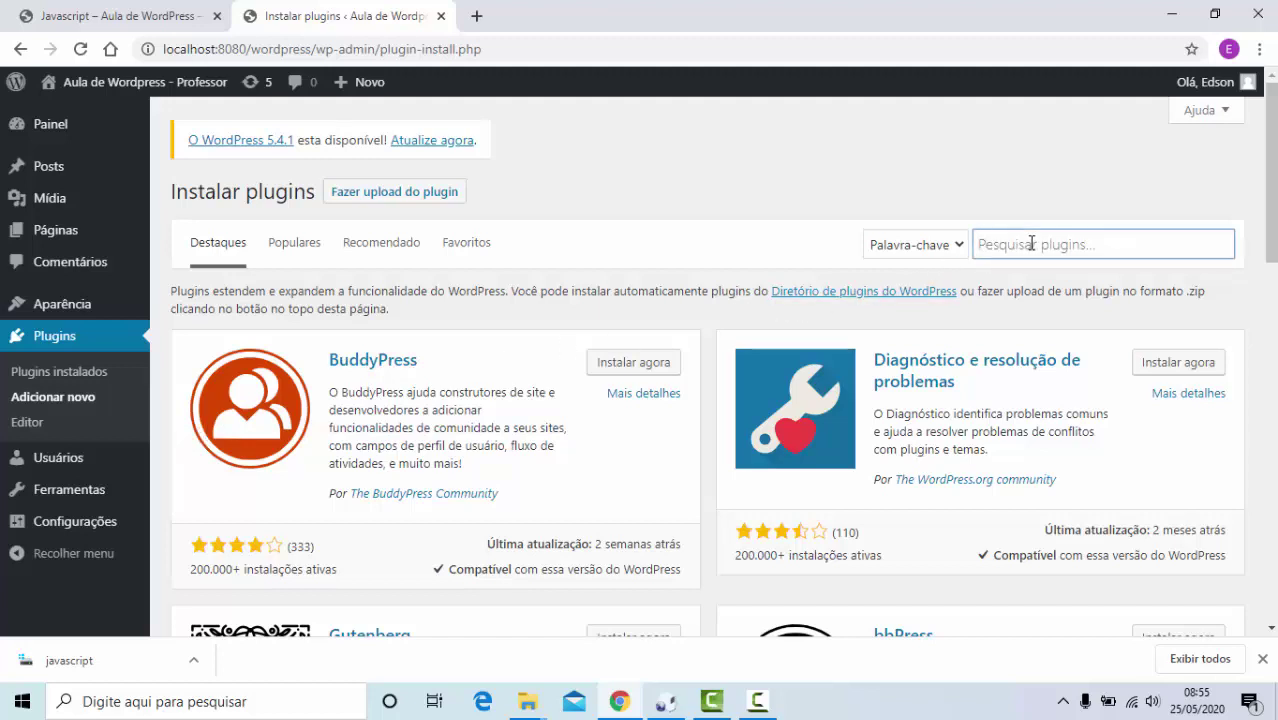
pyautogui.write('tiny')
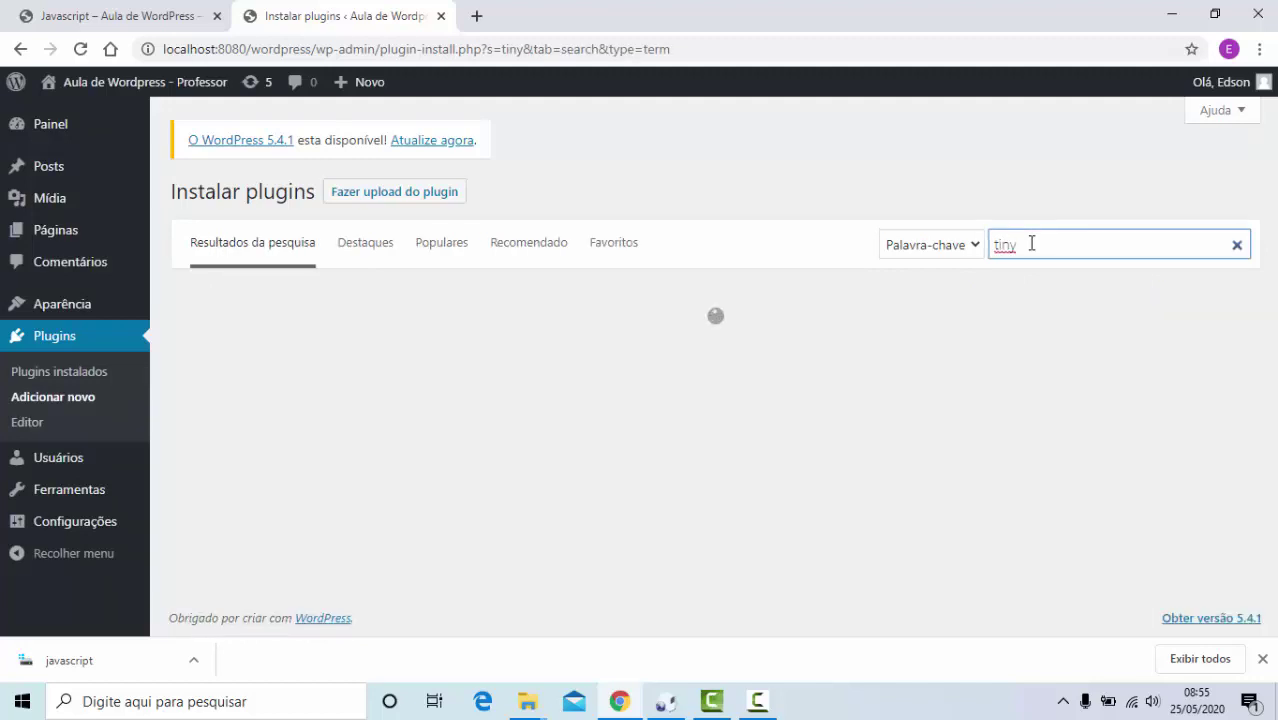
pyautogui.write('mce')
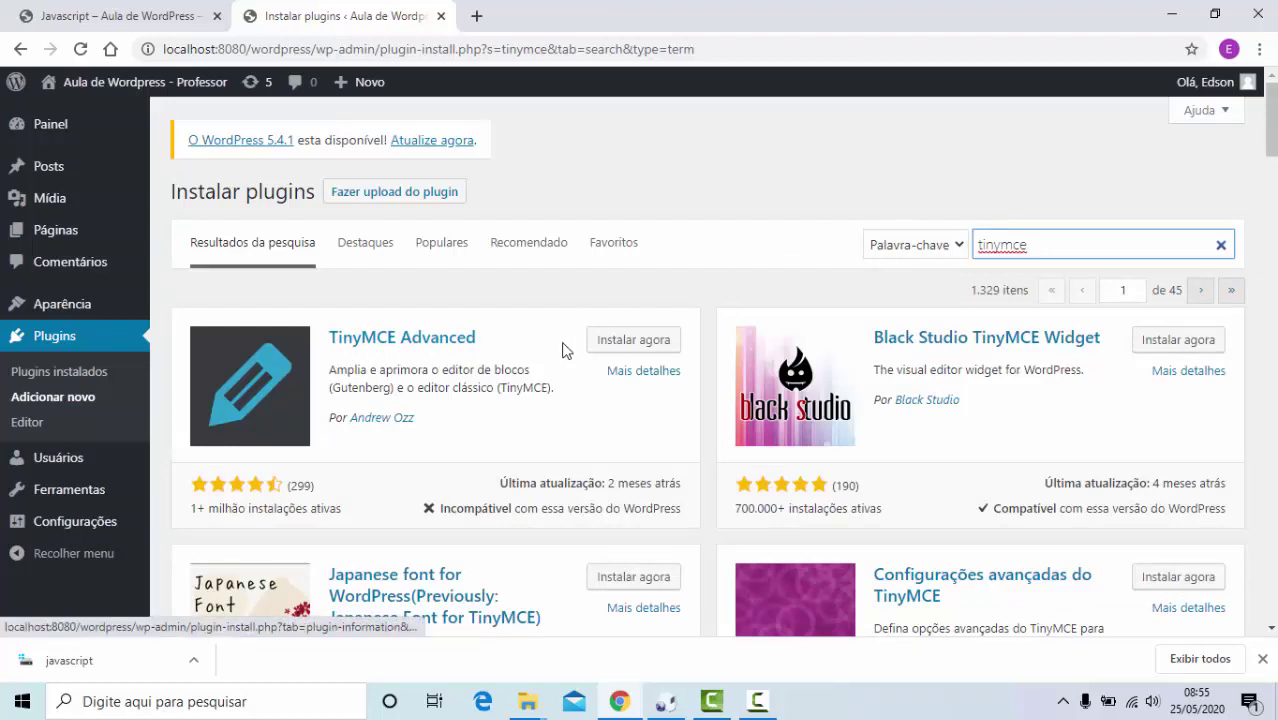
pyautogui.click(633, 341)
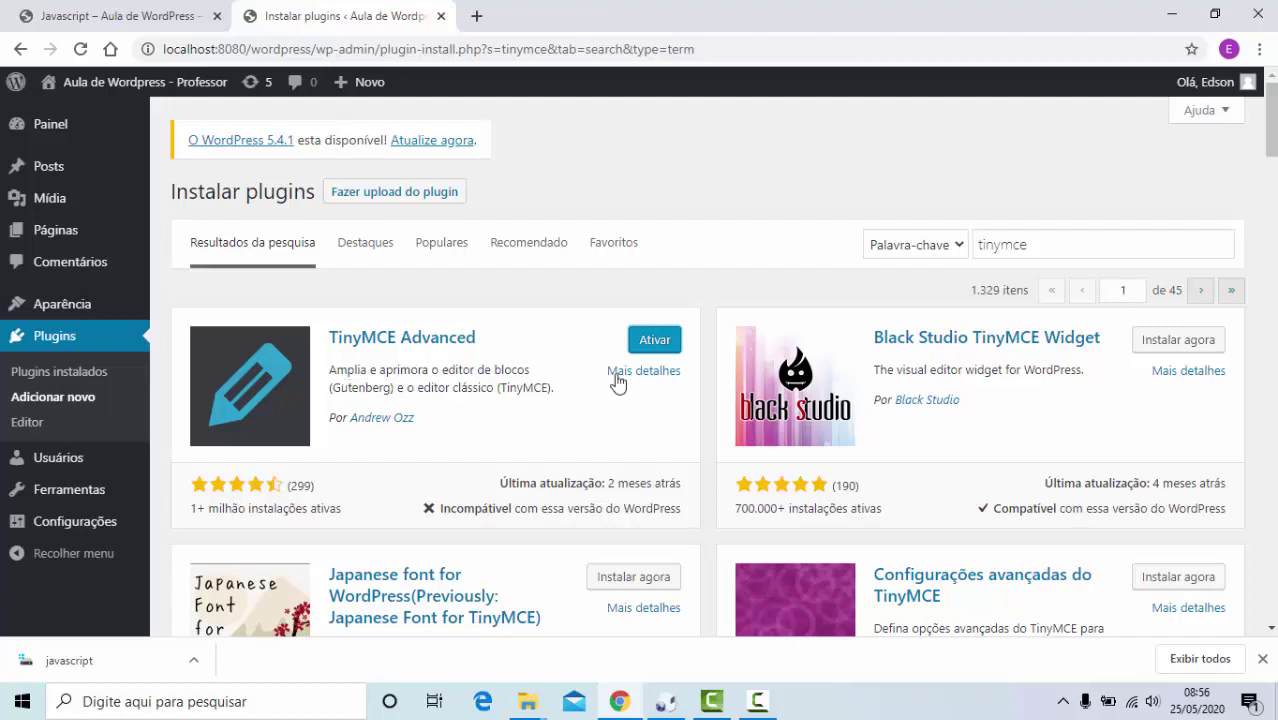
pyautogui.click(657, 343)
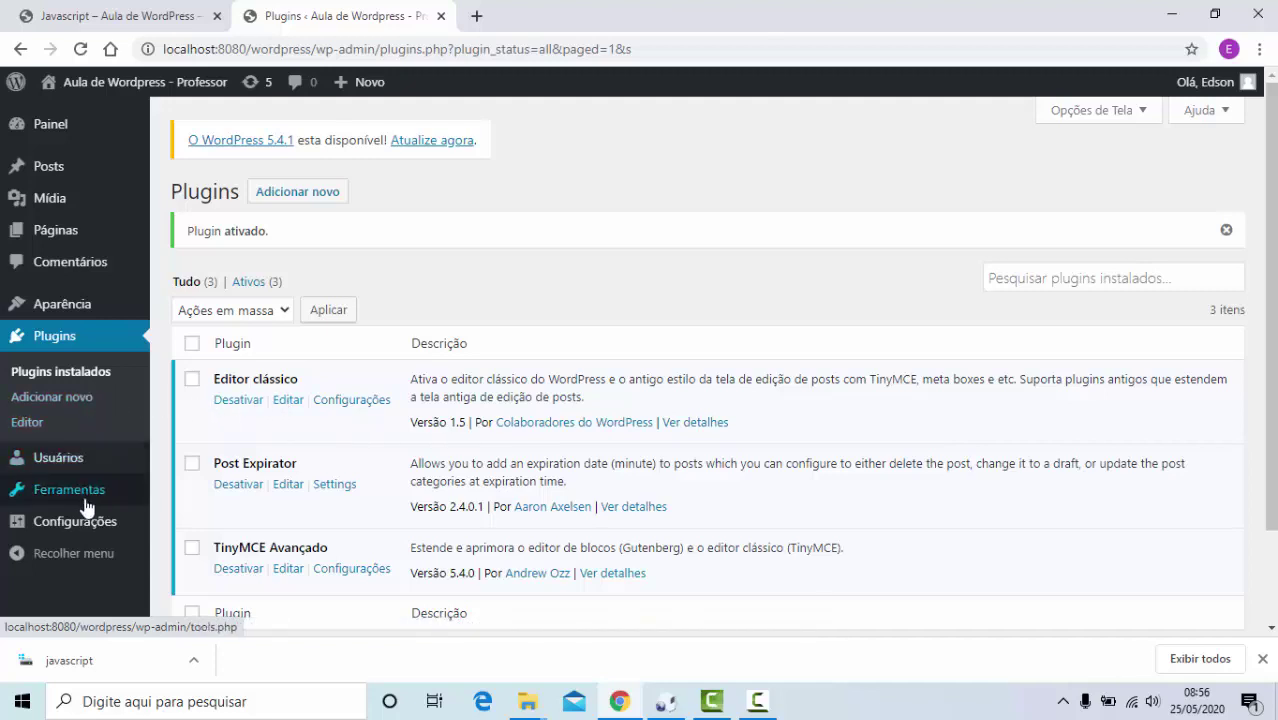
# Open the list of all posts.
pyautogui.moveTo(81, 533)
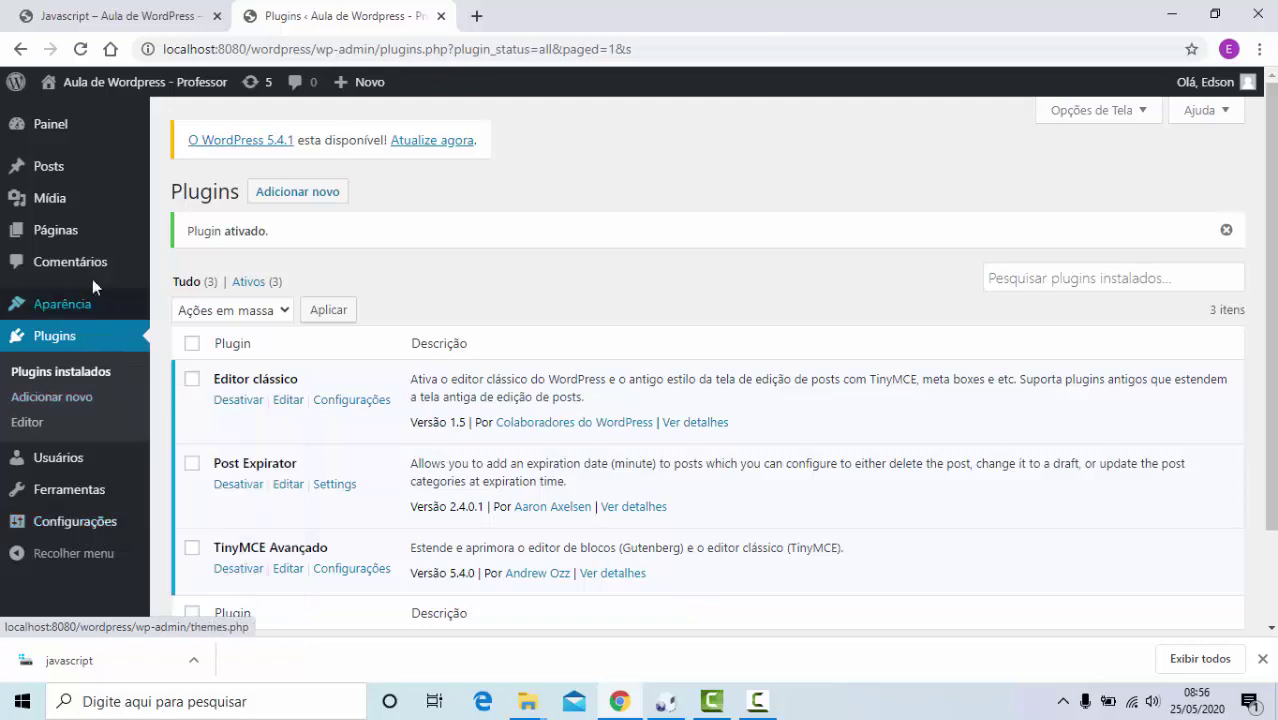
pyautogui.moveTo(77, 174)
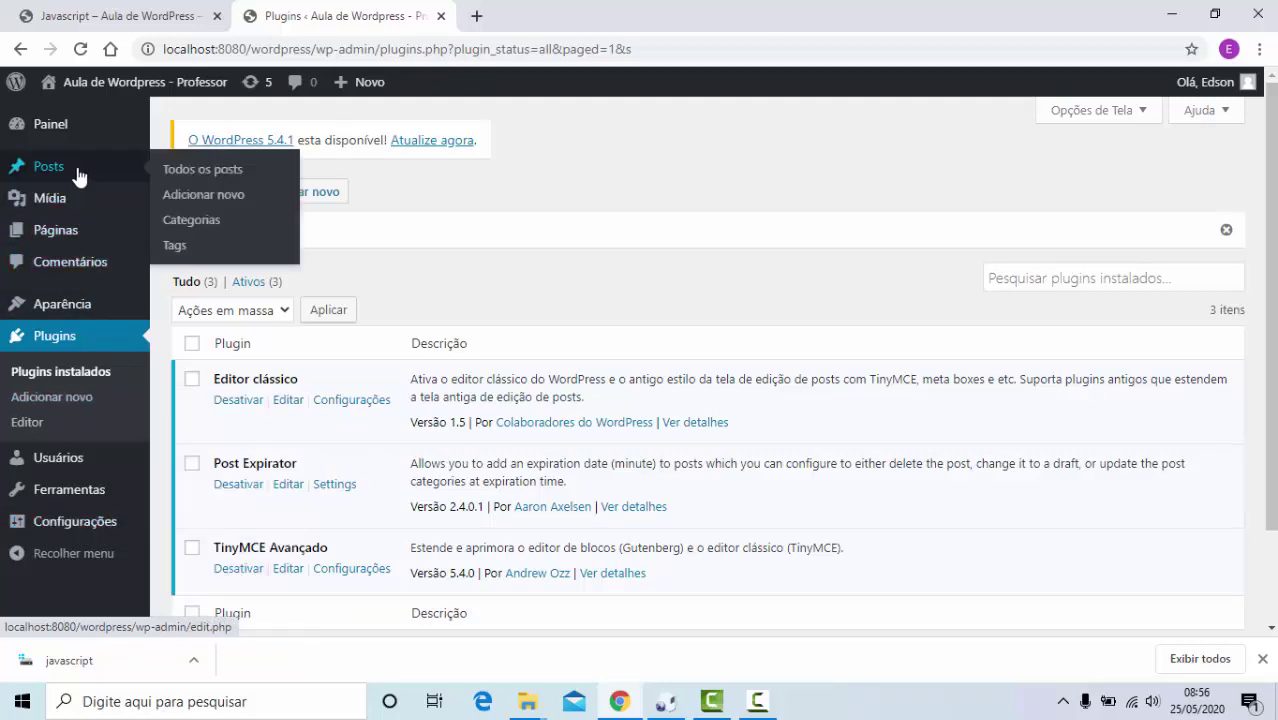
pyautogui.click(203, 172)
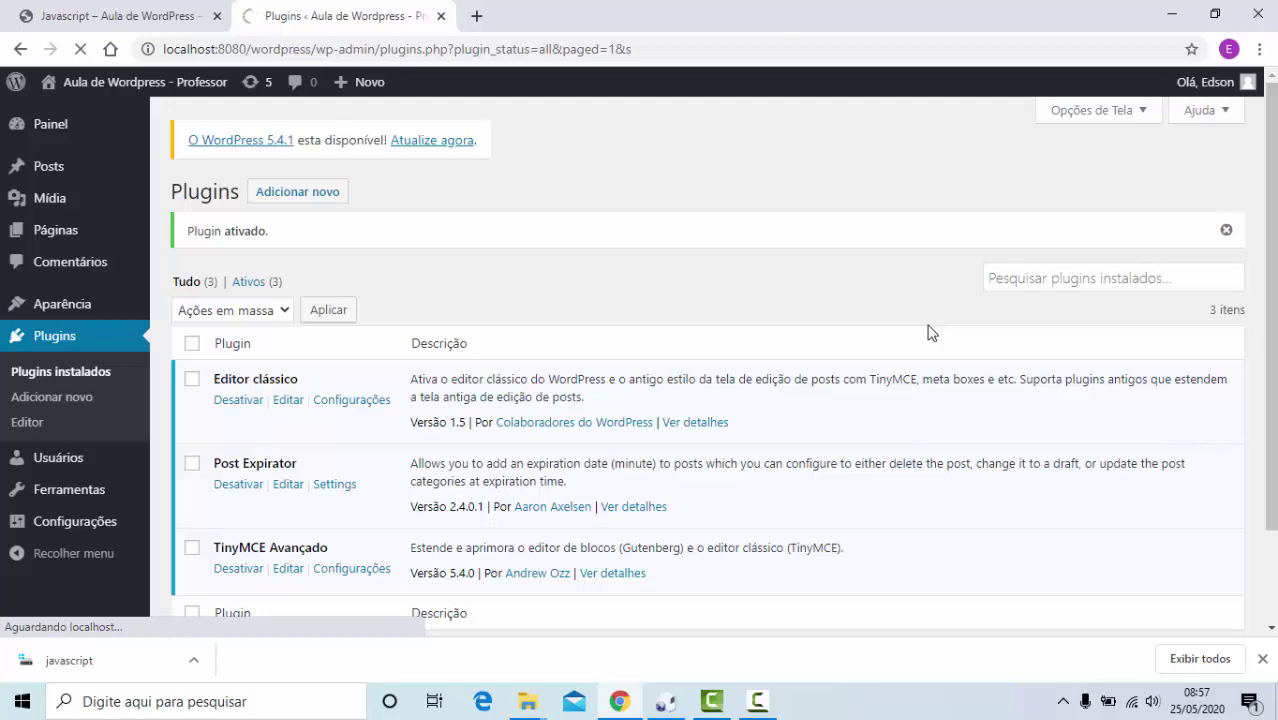
pyautogui.click(856, 50)
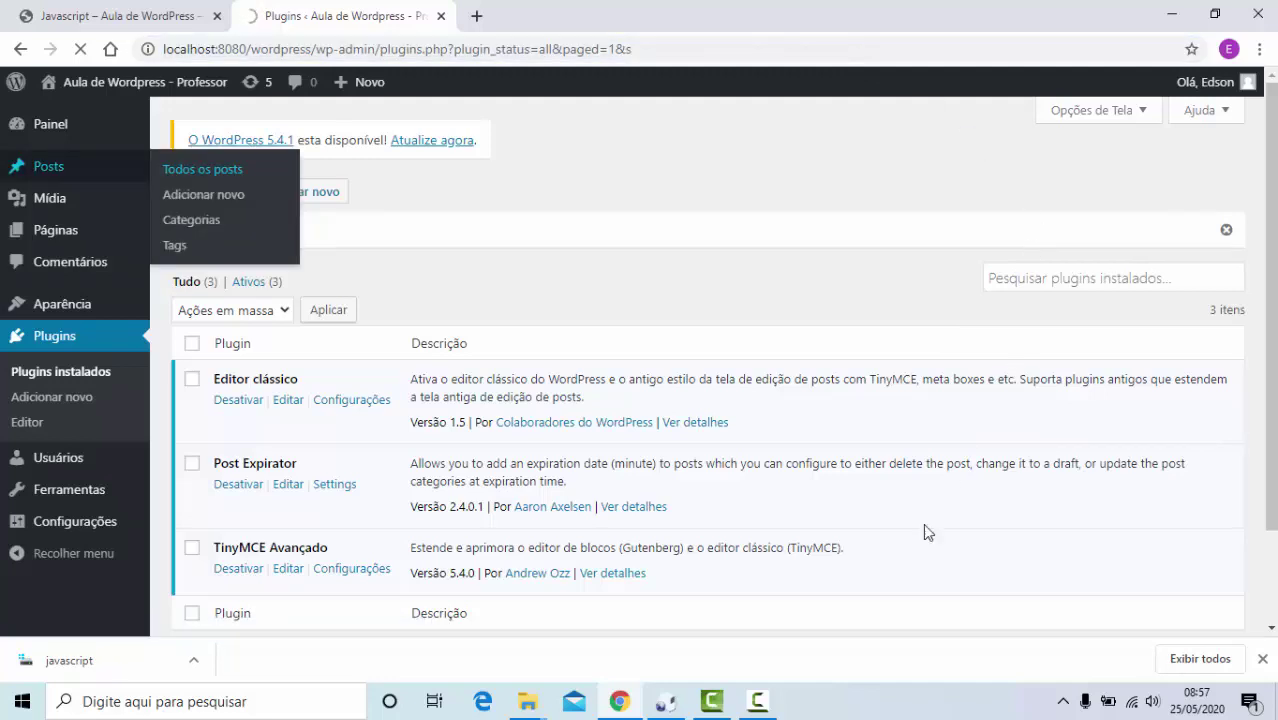
pyautogui.moveTo(760, 703)
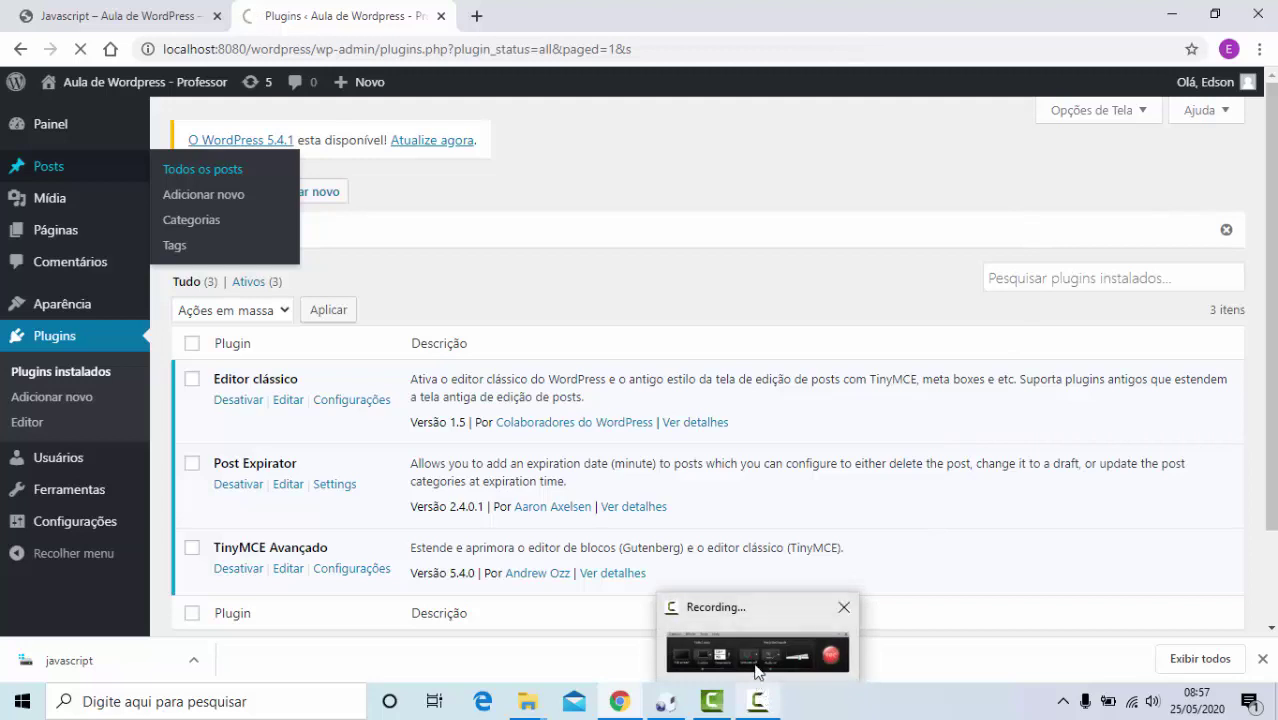
pyautogui.click(754, 614)
pyautogui.click(1188, 614)
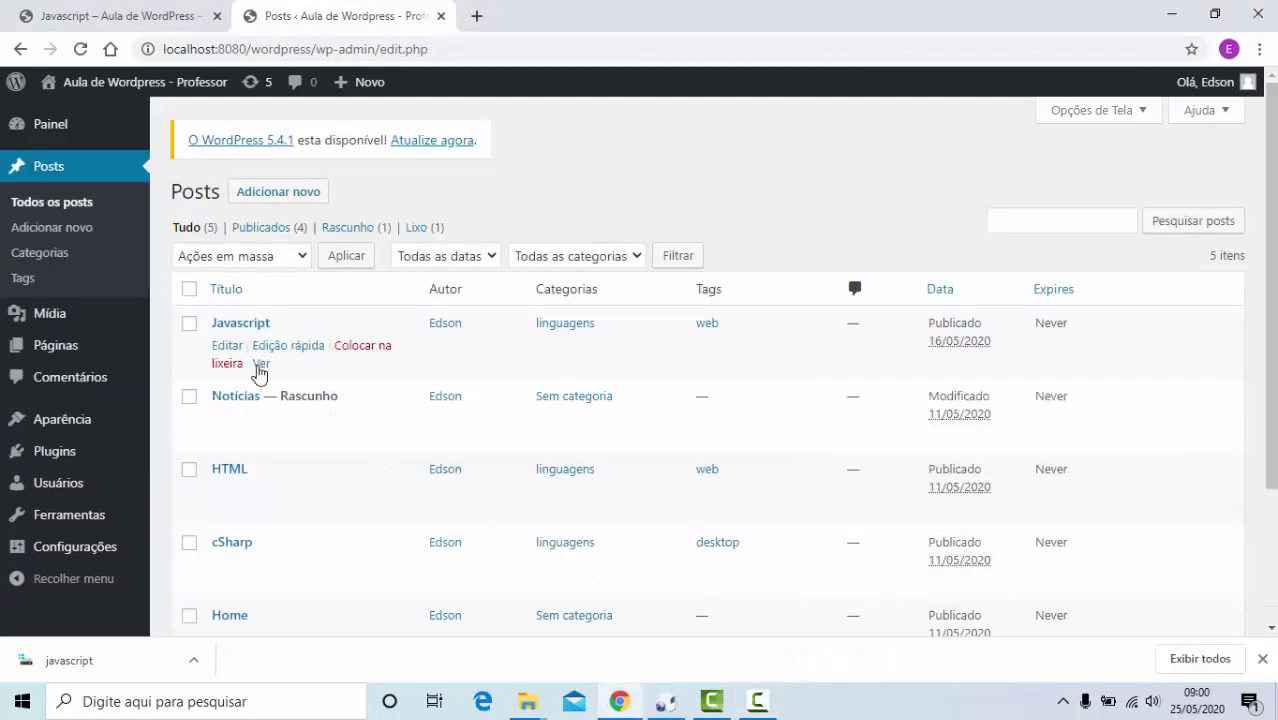
# Open the Javascript post for editing and examine the formatting tools above its text.
pyautogui.click(227, 346)
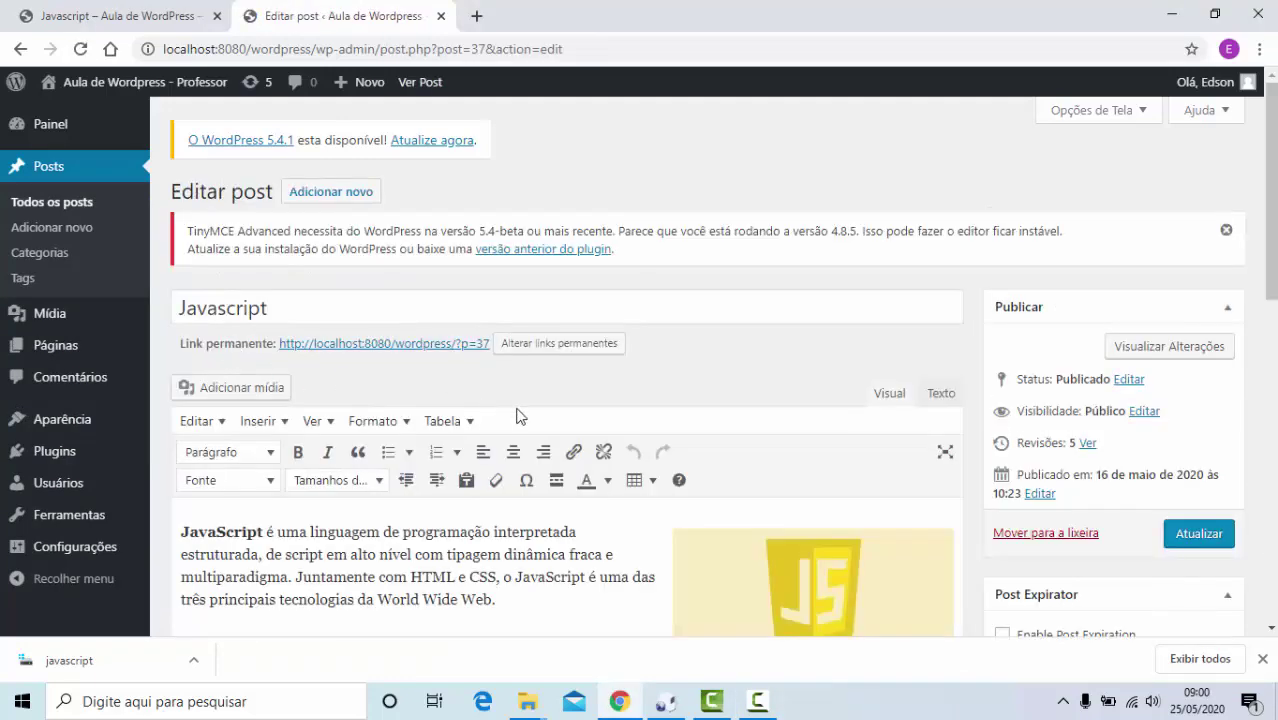
pyautogui.scroll(-1, 764, 402)
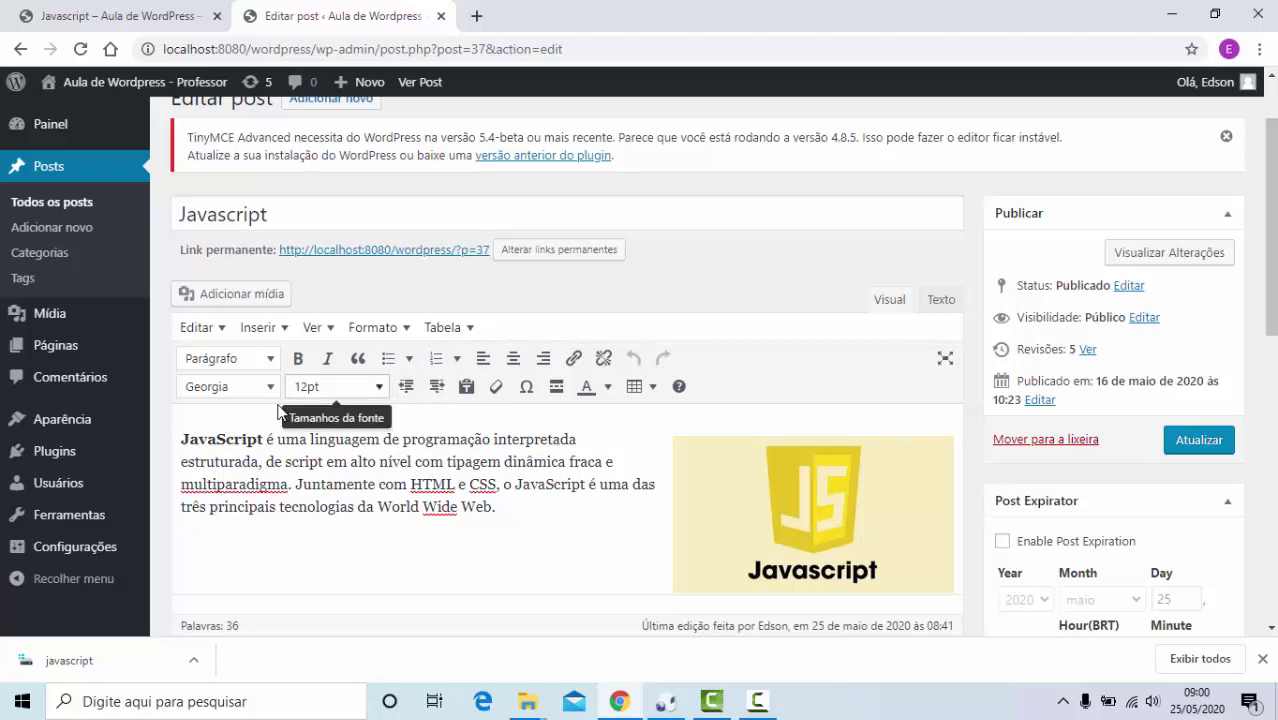
# Open the TinyMCE Advanced settings and show the toolbar configuration for the classic editor (Editor clássico).
pyautogui.moveTo(78, 550)
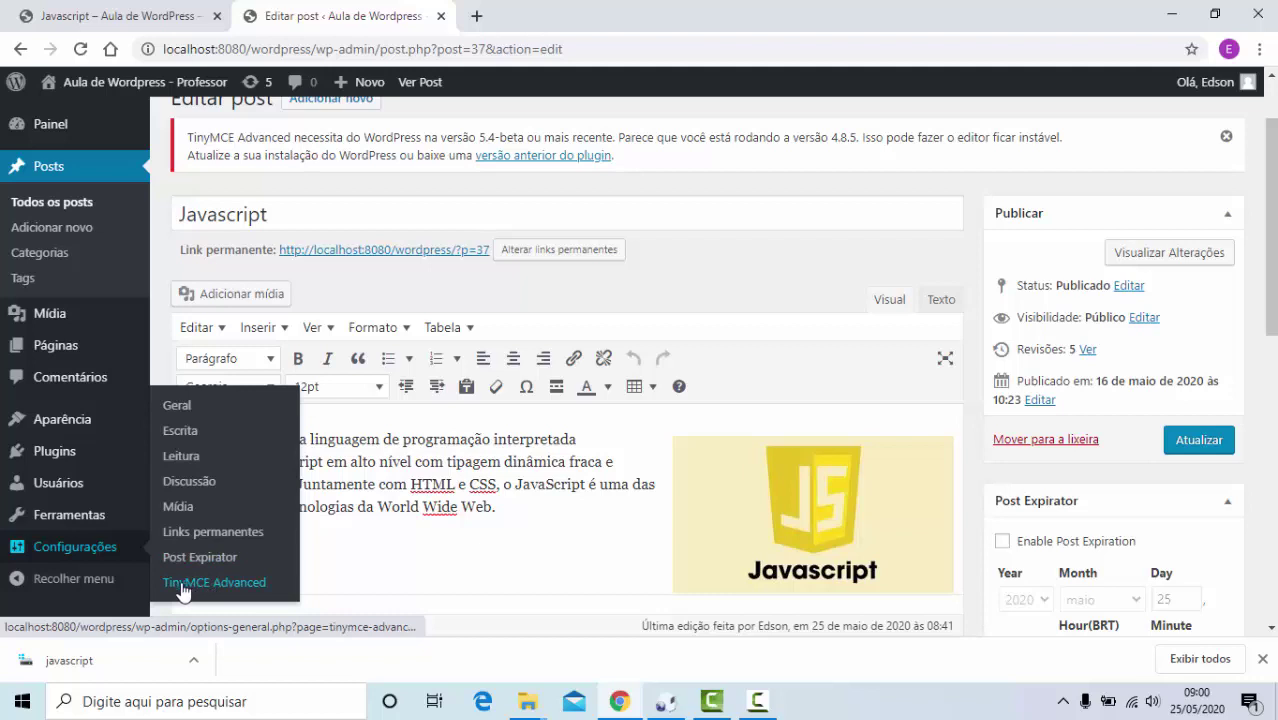
pyautogui.click(224, 588)
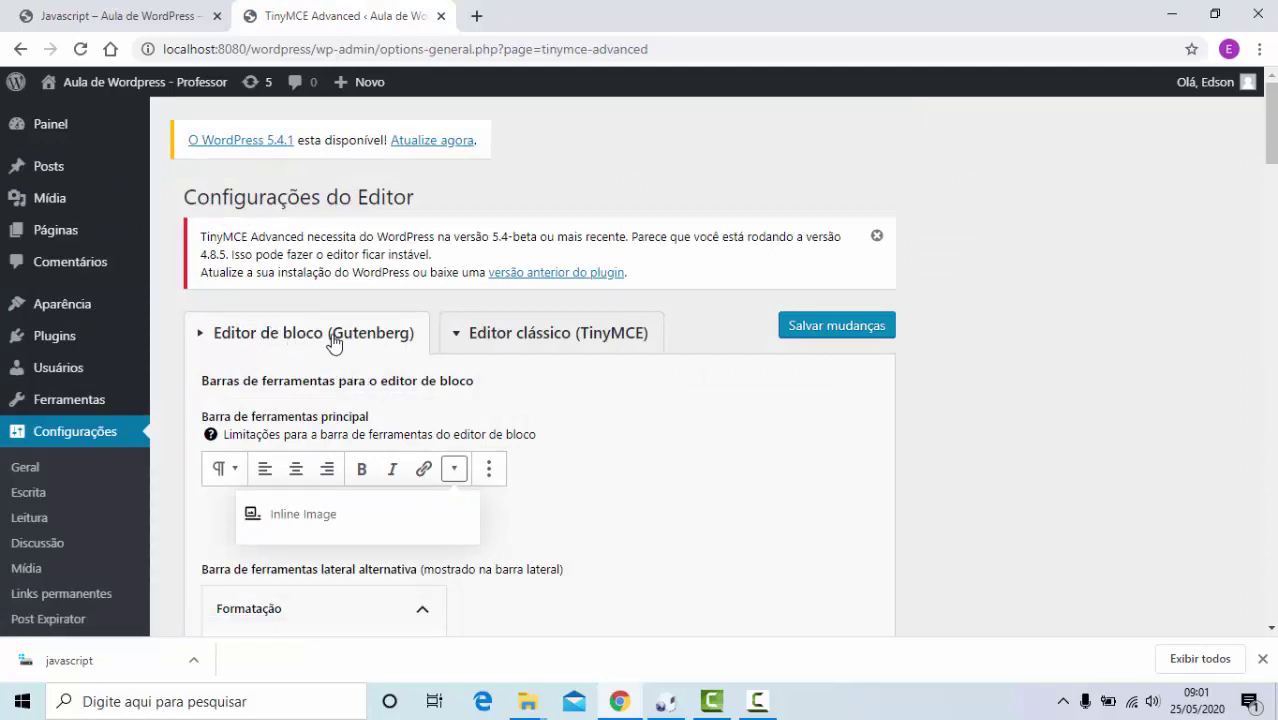
pyautogui.click(550, 337)
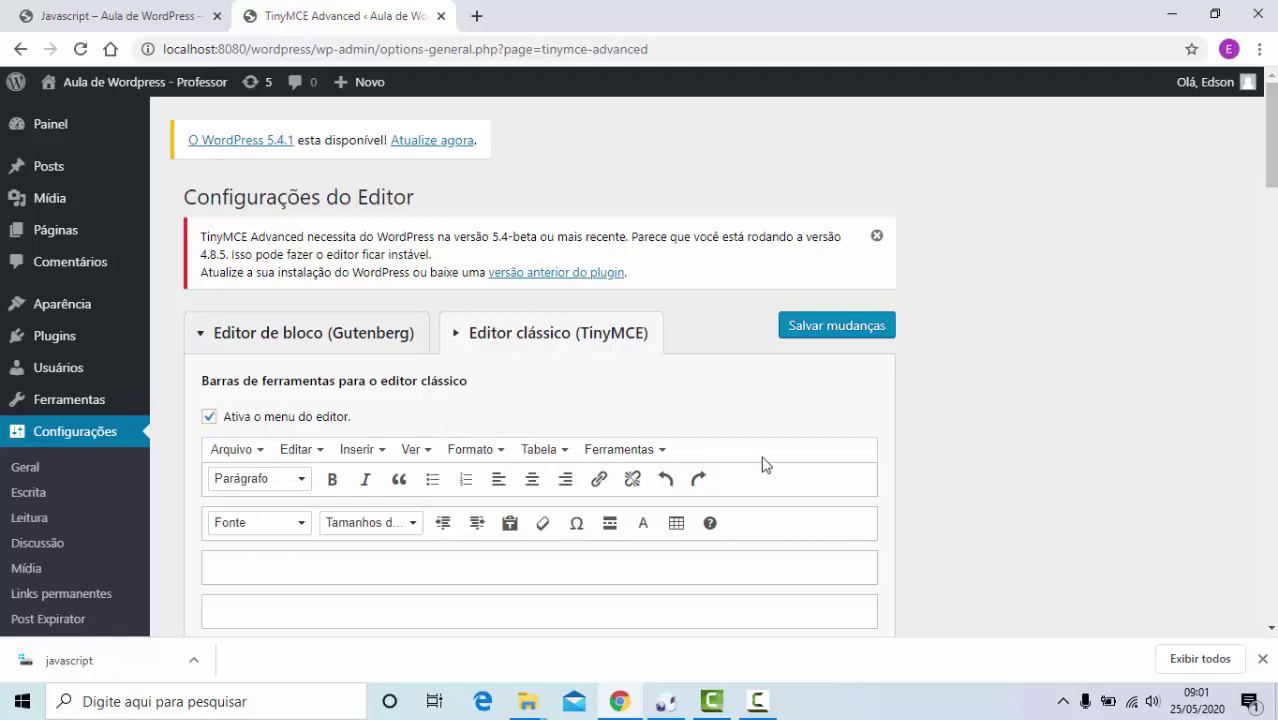
# Add Sublinhado after italic and Justificar after the right alignment button in the classic editor's first toolbar row.
pyautogui.scroll(-1, 765, 463)
pyautogui.scroll(-2, 765, 463)
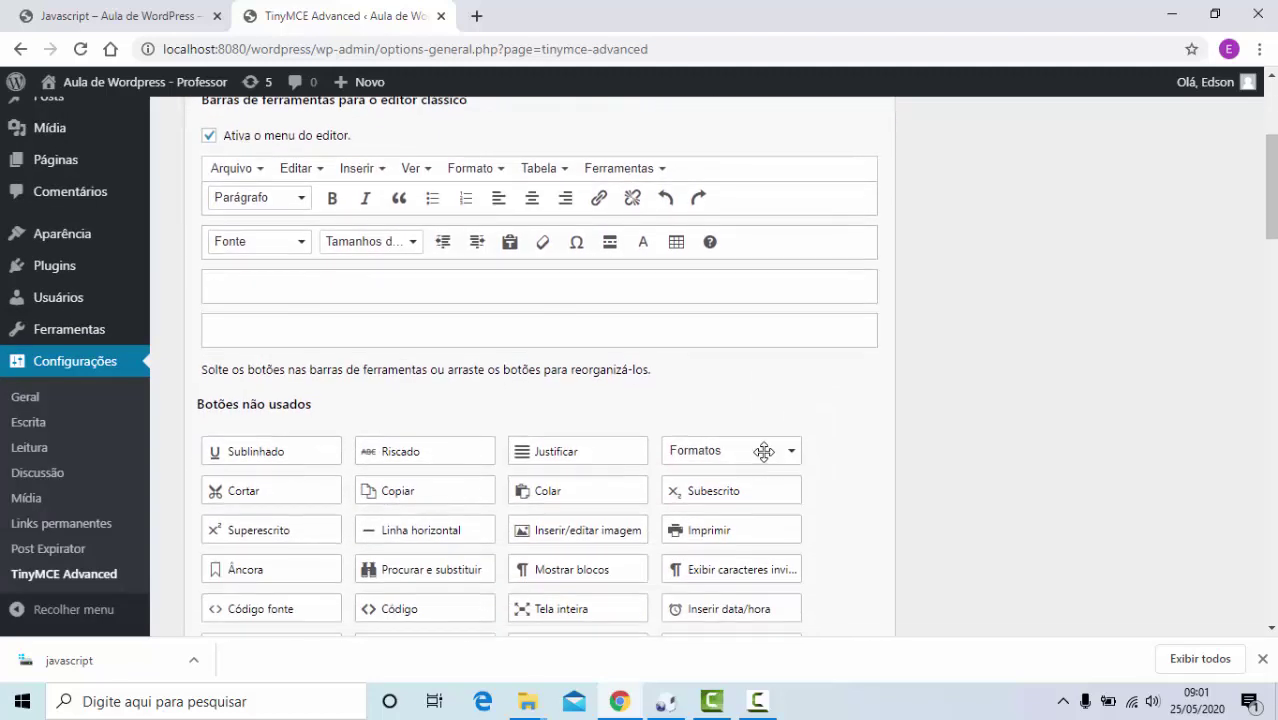
pyautogui.moveTo(256, 455); pyautogui.dragTo(423, 267)
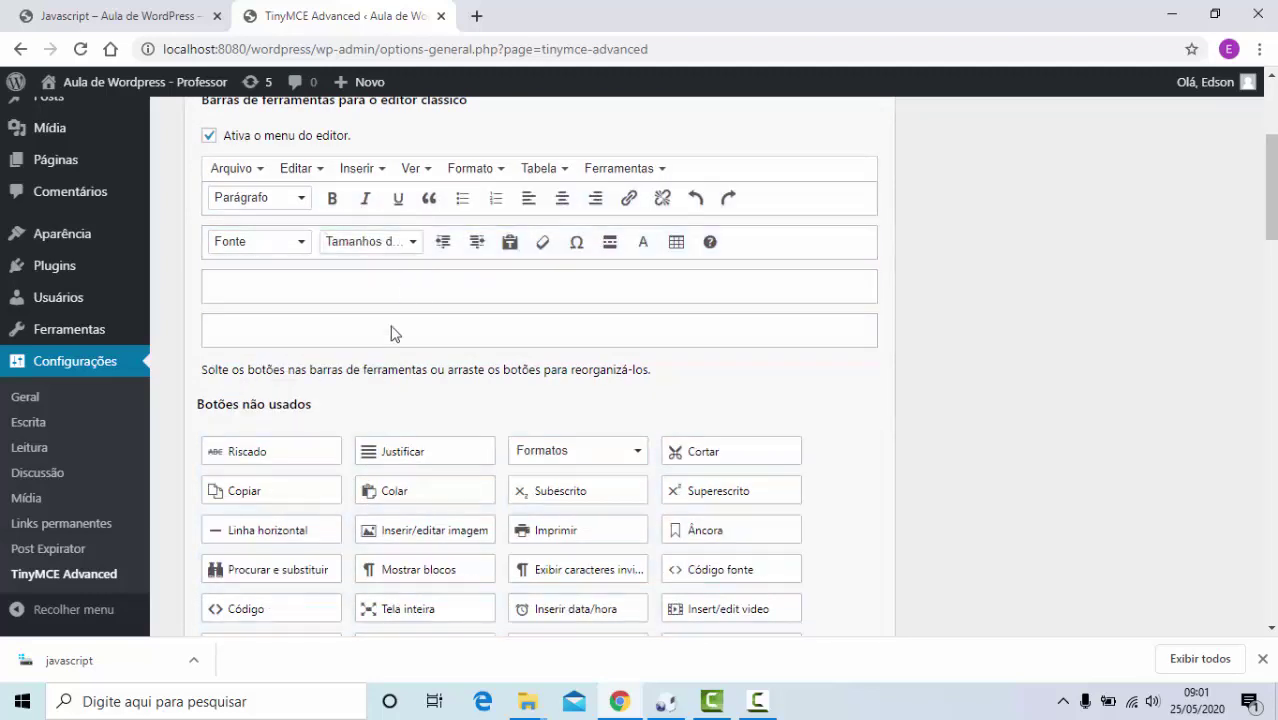
pyautogui.moveTo(403, 452); pyautogui.dragTo(622, 204)
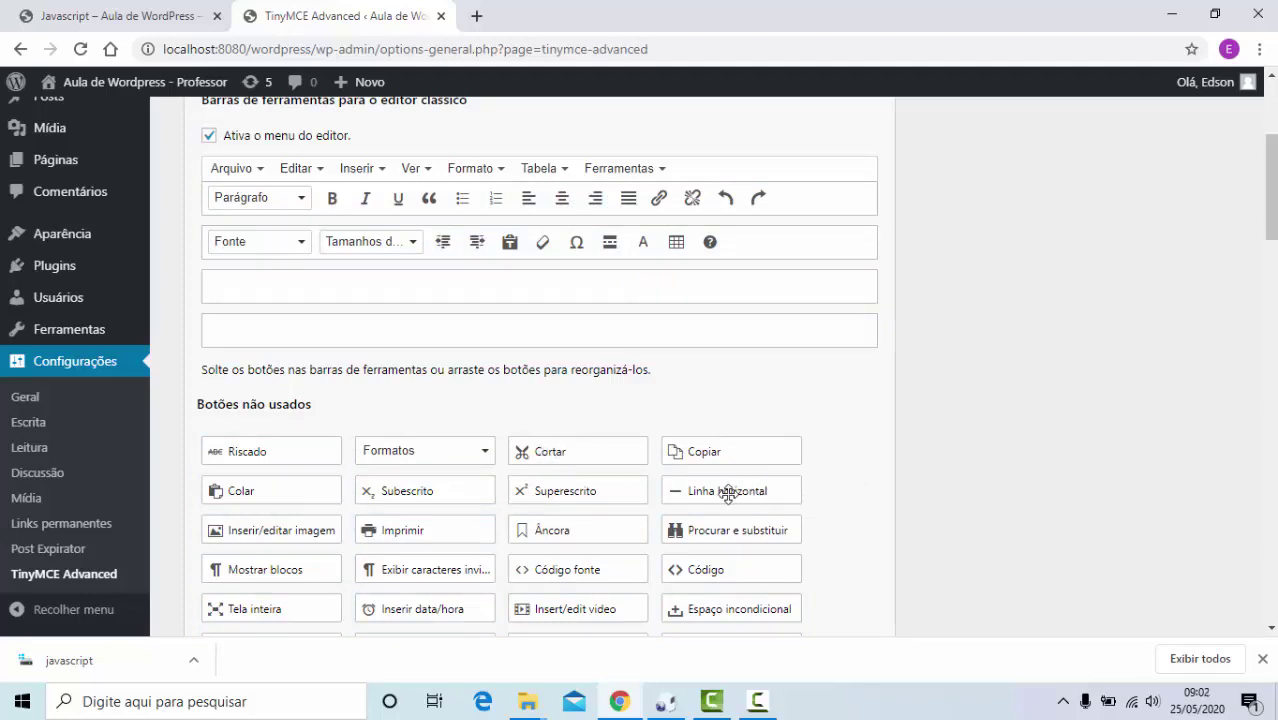
# Add Linha horizontal, Código fonte and Insert/edit video to the classic editor's second toolbar row, between the table and help buttons.
pyautogui.moveTo(727, 490); pyautogui.dragTo(706, 244)
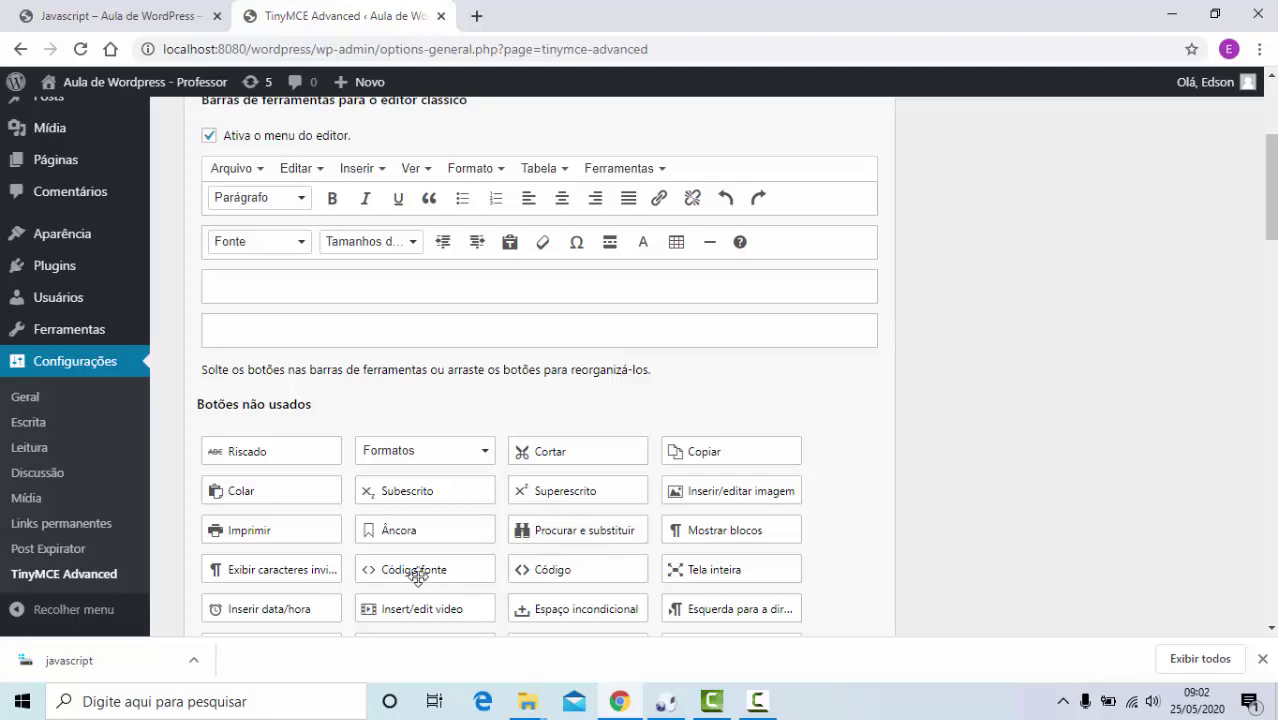
pyautogui.moveTo(405, 569); pyautogui.dragTo(700, 388)
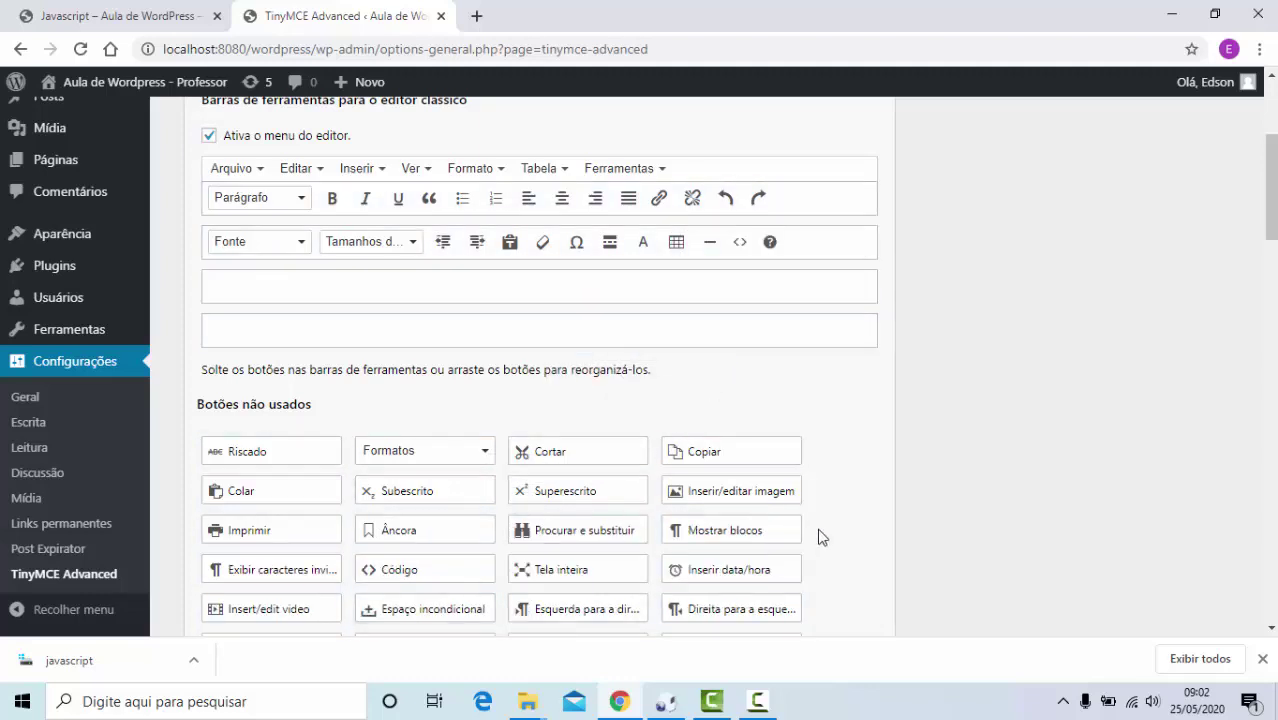
pyautogui.scroll(-1, 818, 537)
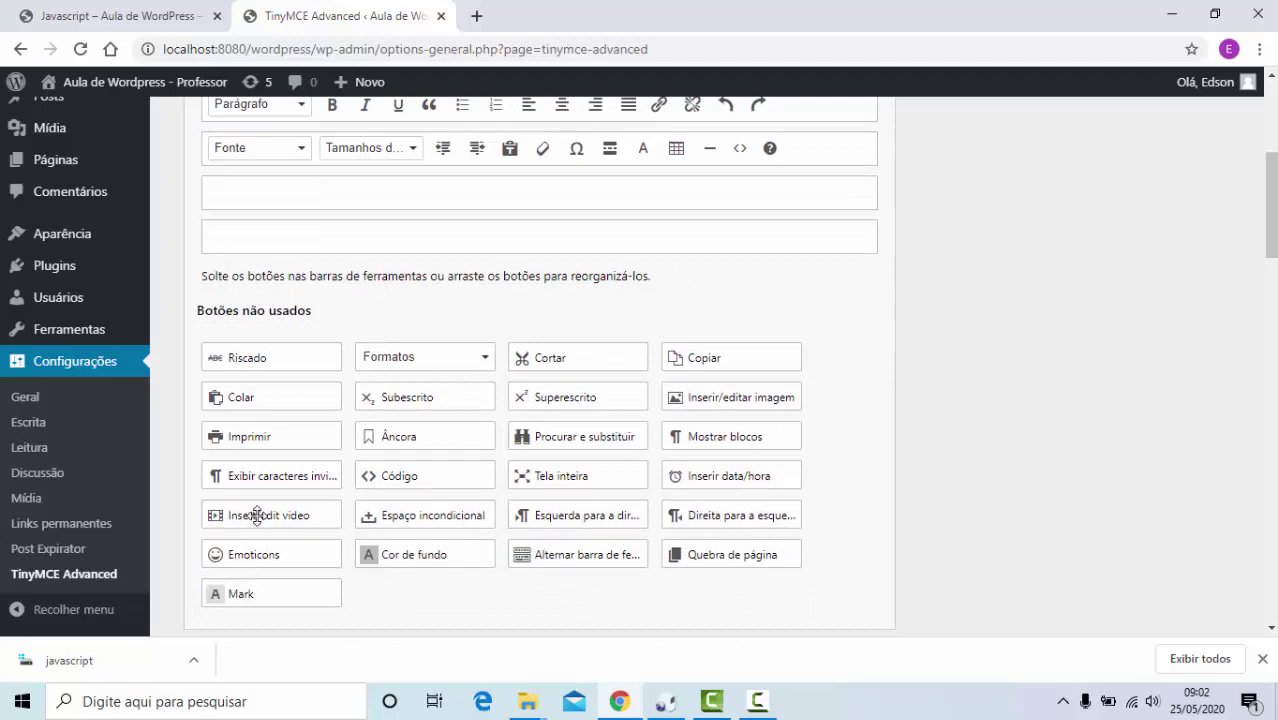
pyautogui.moveTo(257, 515); pyautogui.dragTo(766, 158)
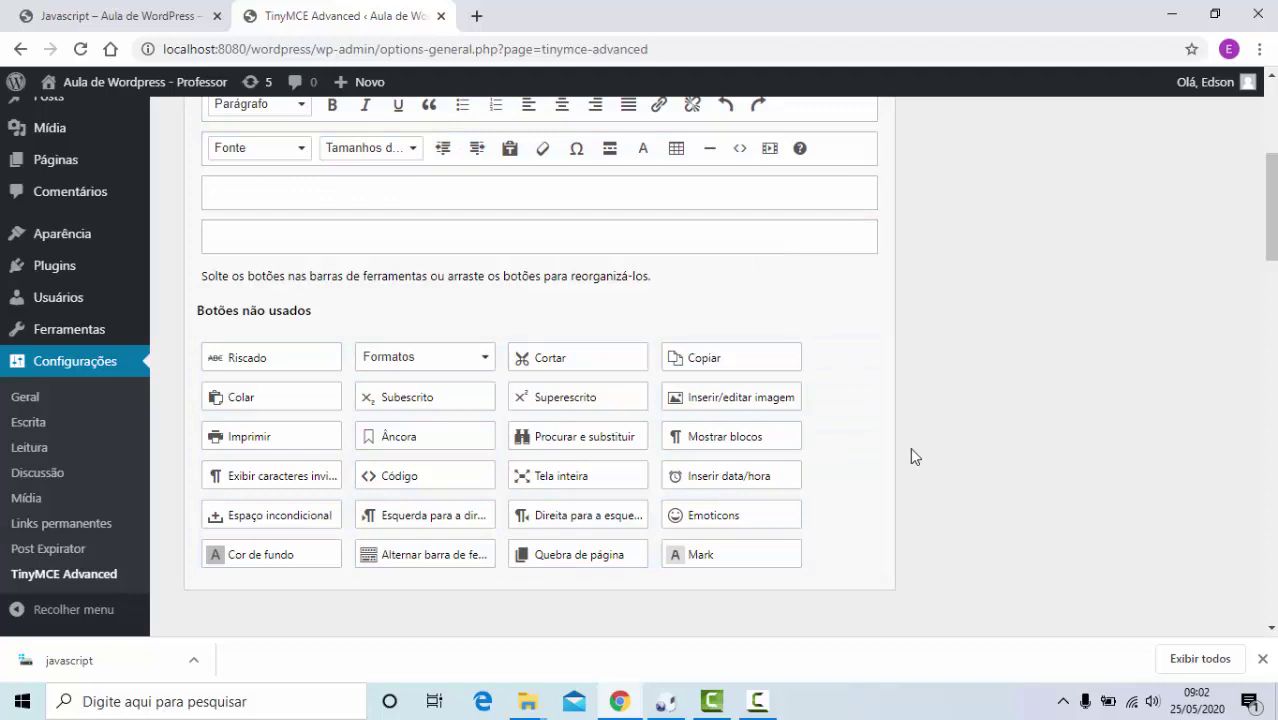
# Save the changes to the classic editor's toolbar settings.
pyautogui.scroll(-1, 910, 457)
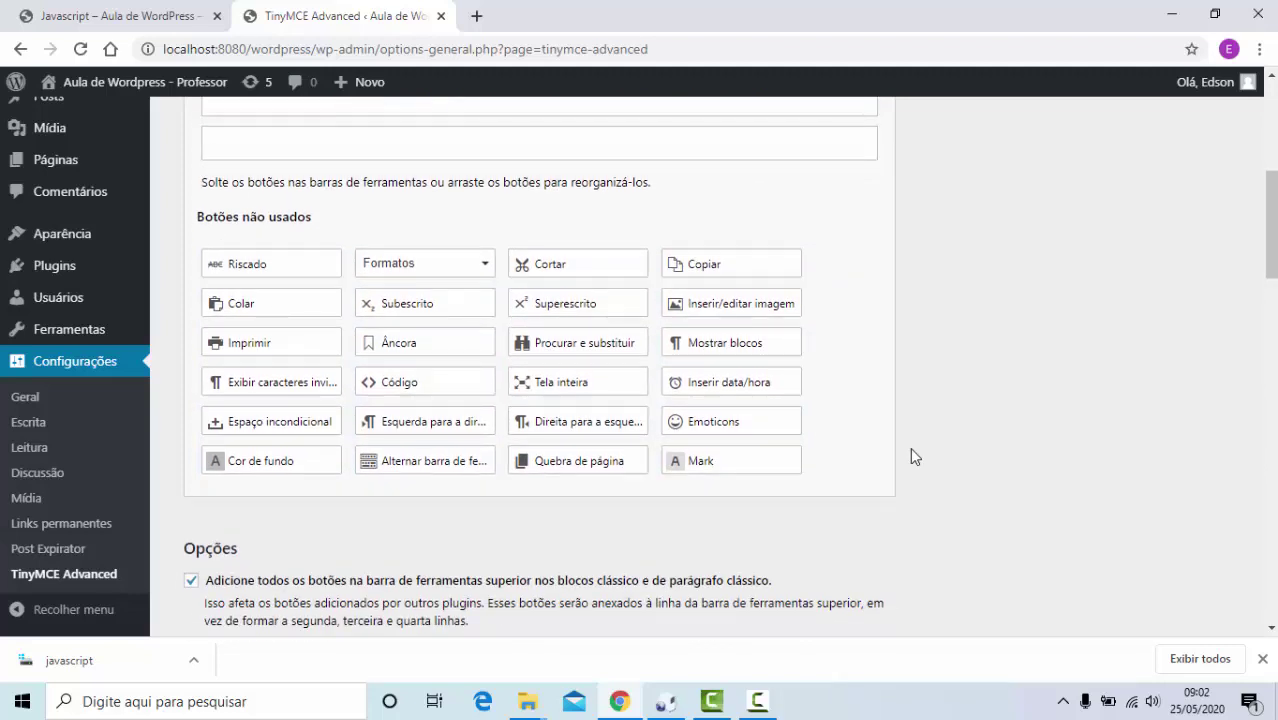
pyautogui.scroll(5, 910, 447)
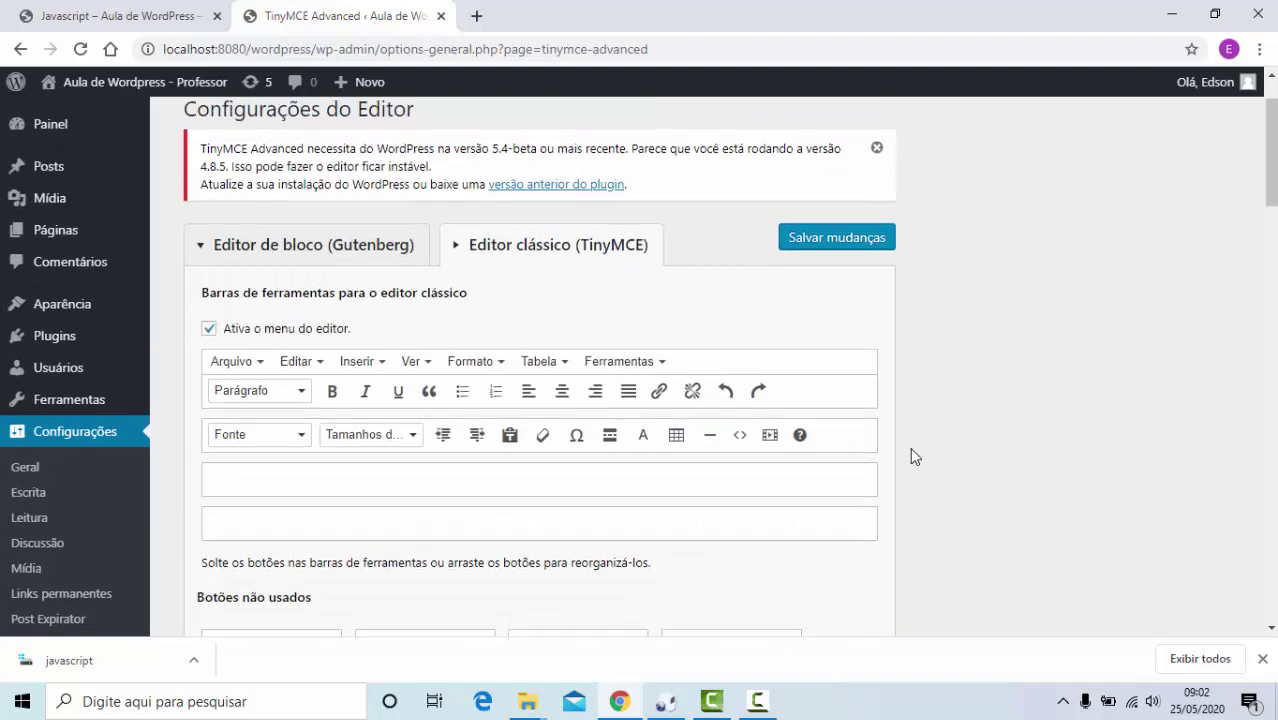
pyautogui.click(852, 332)
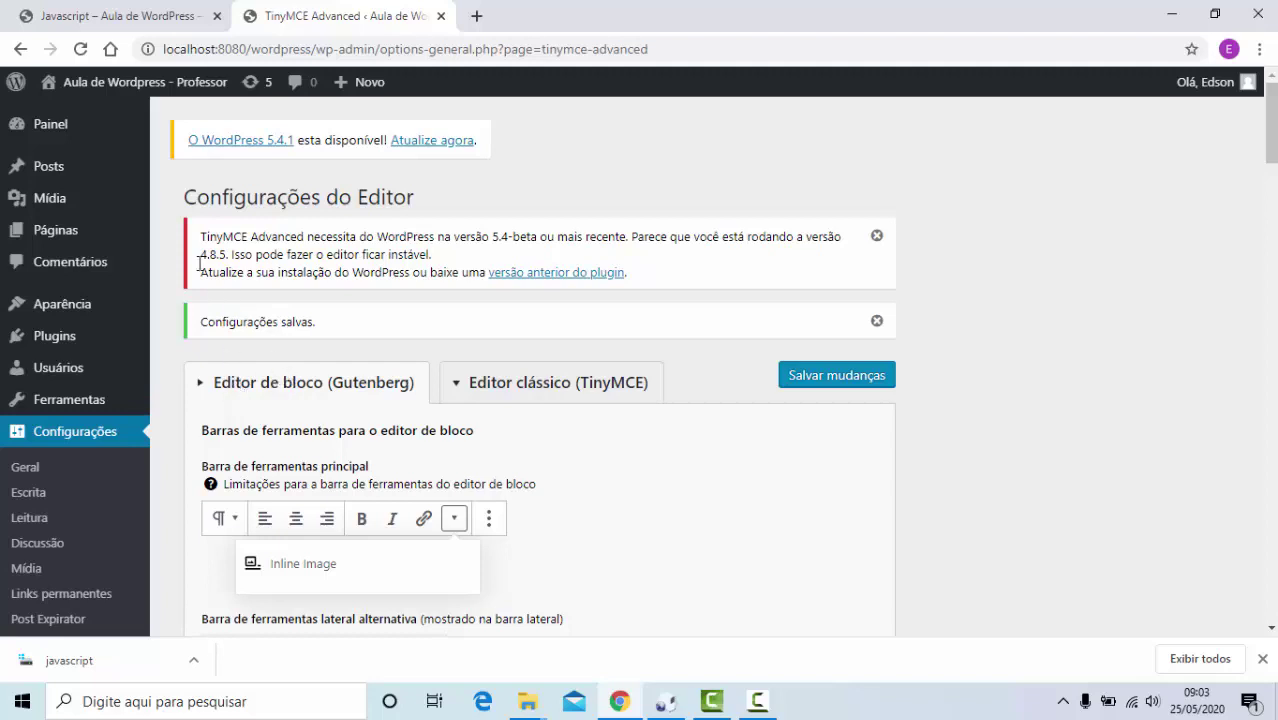
# Return to the list of all posts and reopen the Javascript post for editing.
pyautogui.moveTo(48, 166)
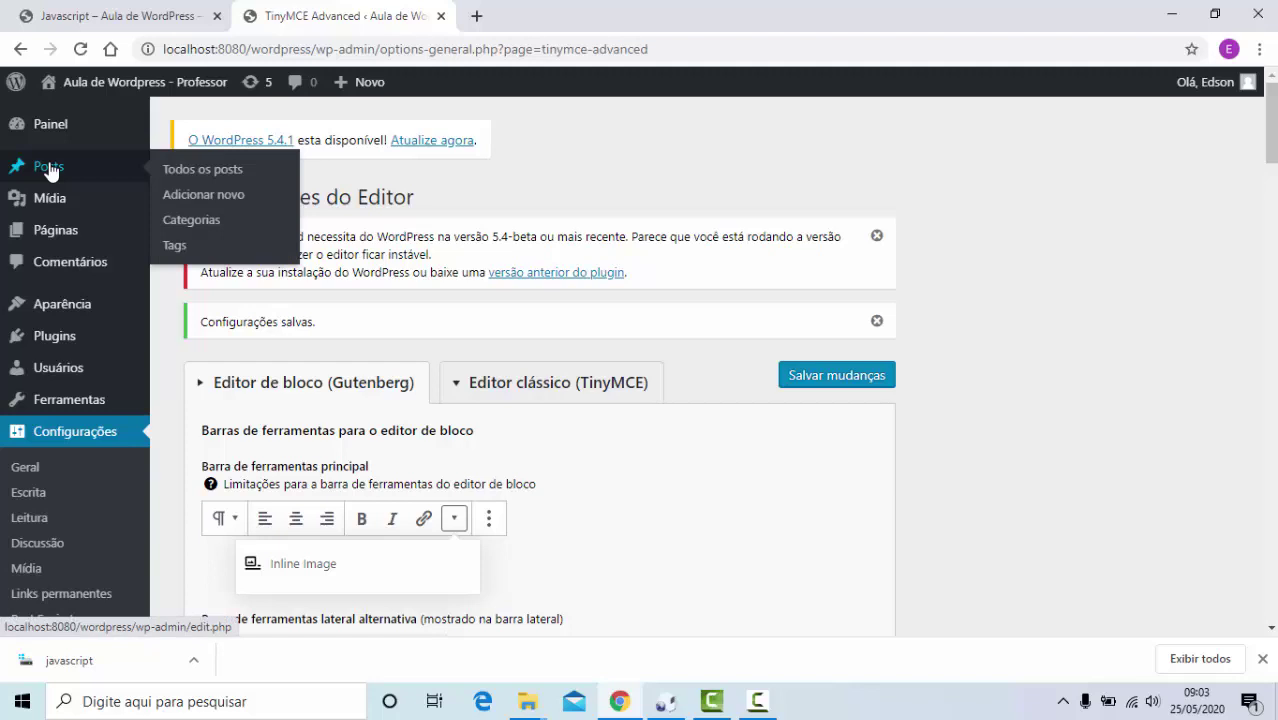
pyautogui.click(185, 172)
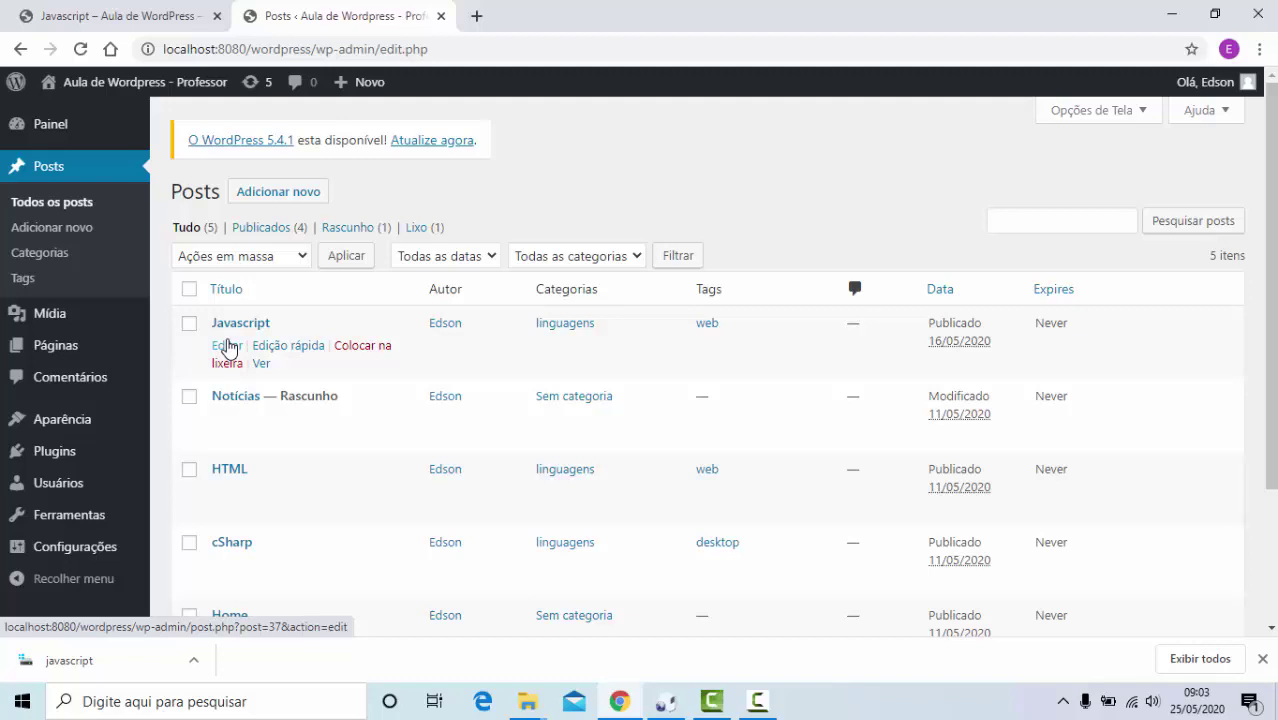
pyautogui.click(227, 346)
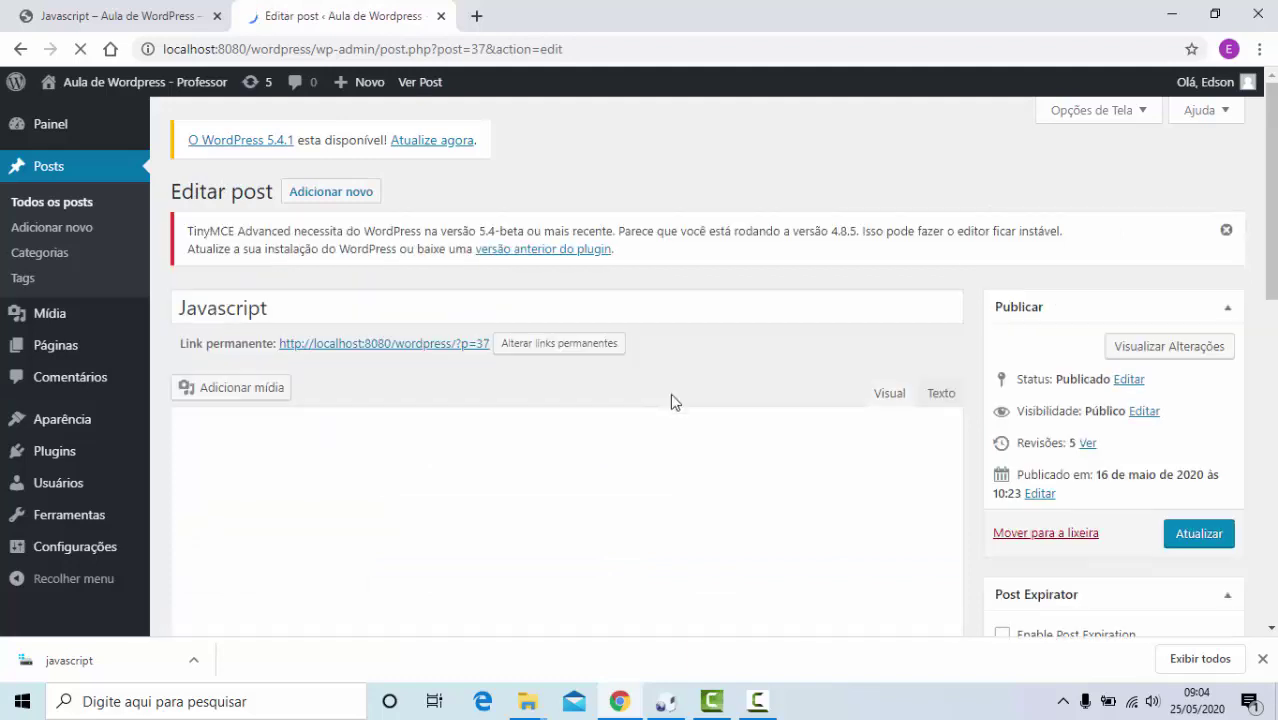
pyautogui.scroll(-1, 686, 380)
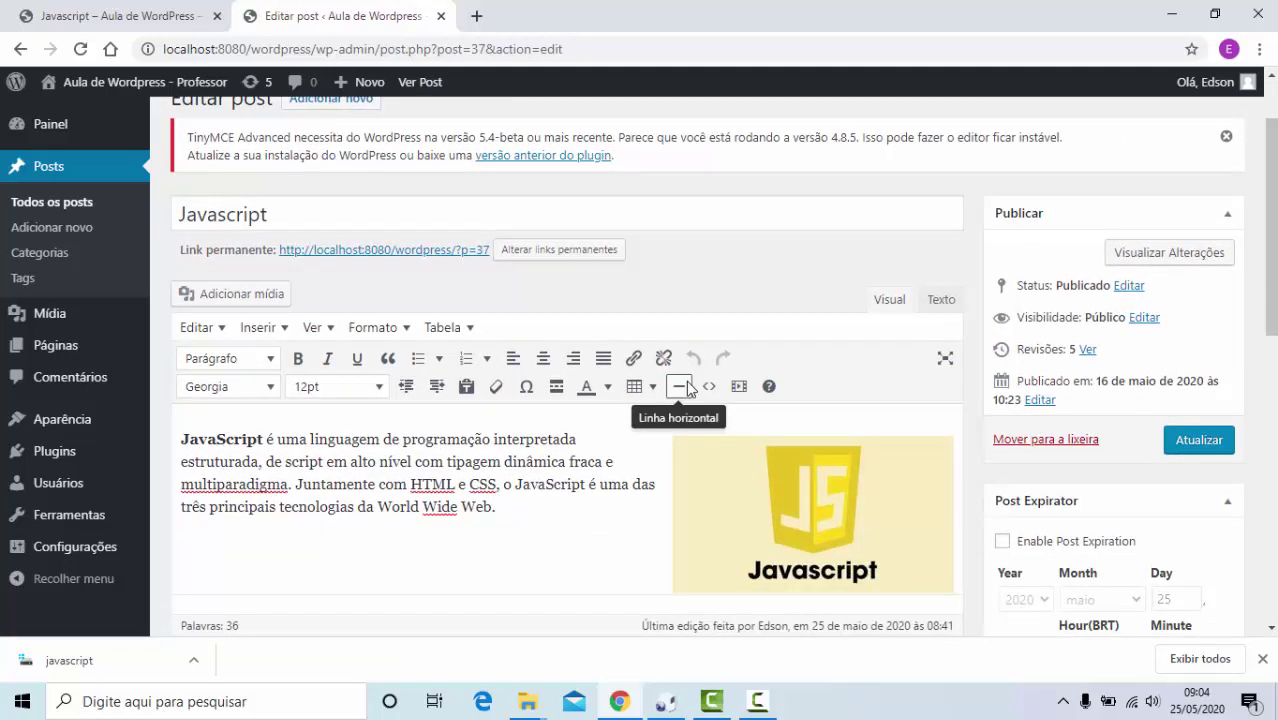
# Justify the introductory JavaScript paragraph and place the cursor at its end.
pyautogui.click(184, 440)
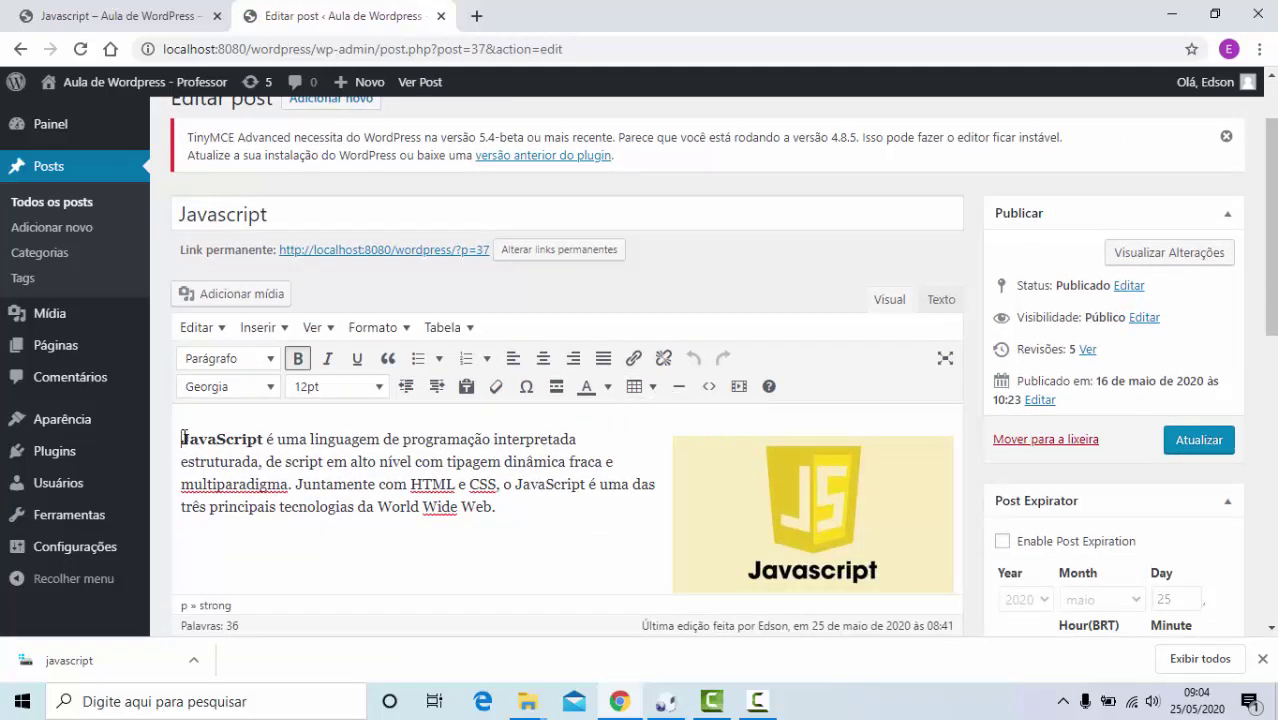
pyautogui.click(603, 358)
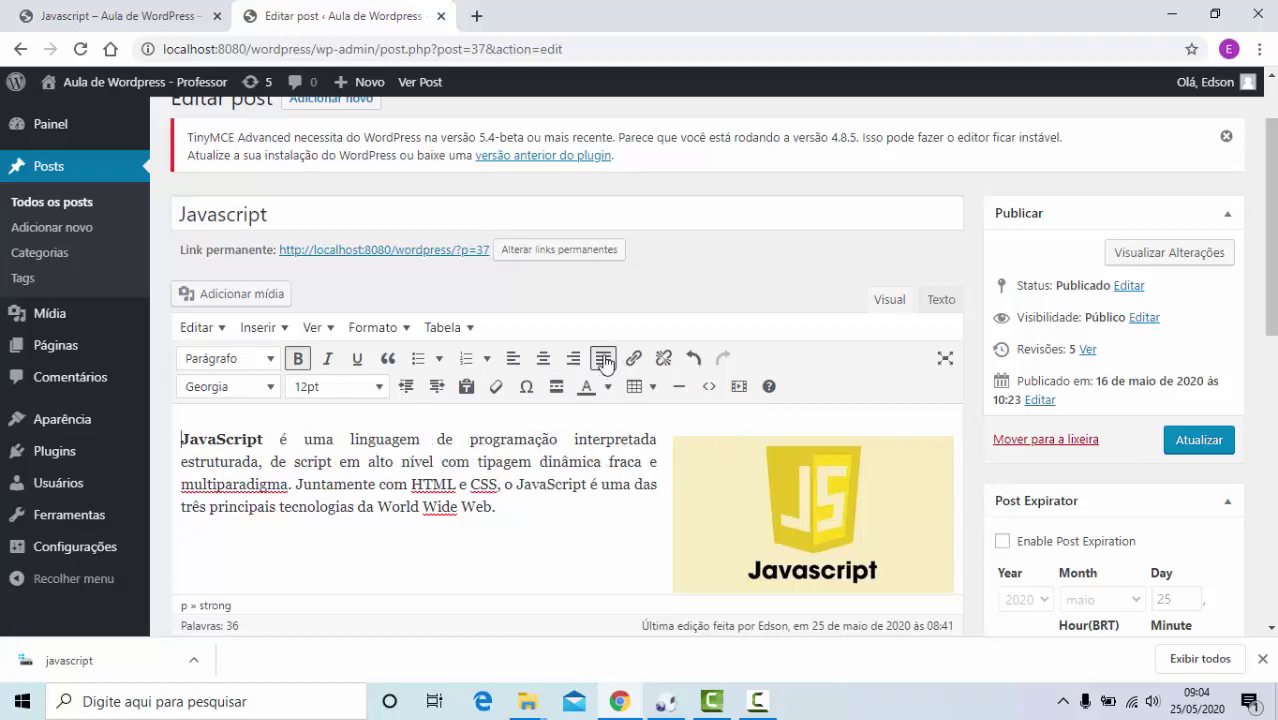
pyautogui.click(510, 509)
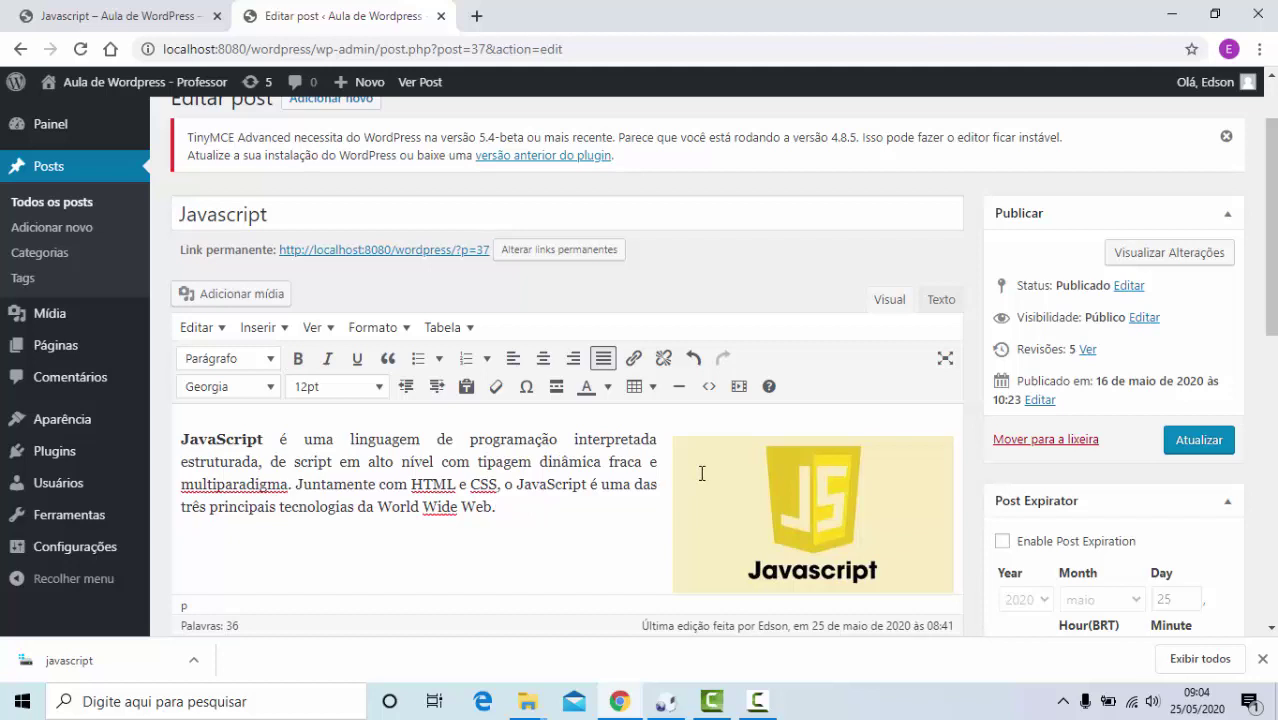
# Insert a horizontal line on a new line below the introductory JavaScript paragraph.
pyautogui.press('Return')
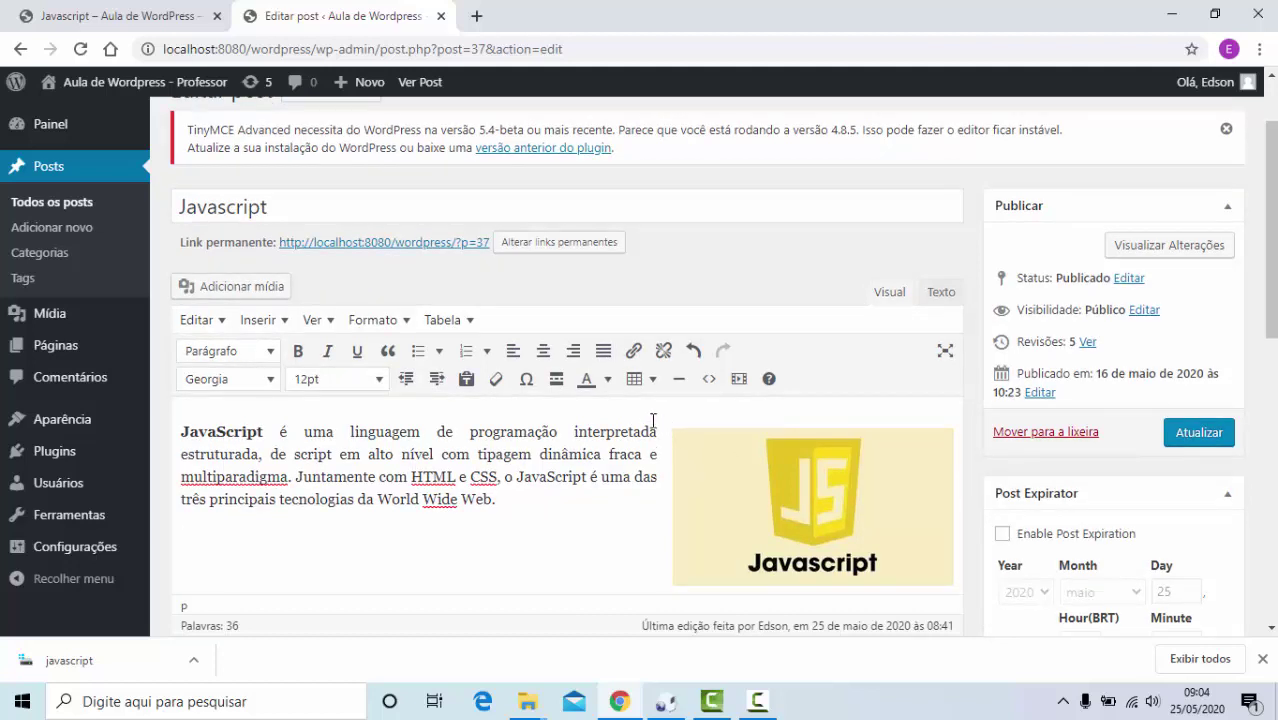
pyautogui.click(677, 380)
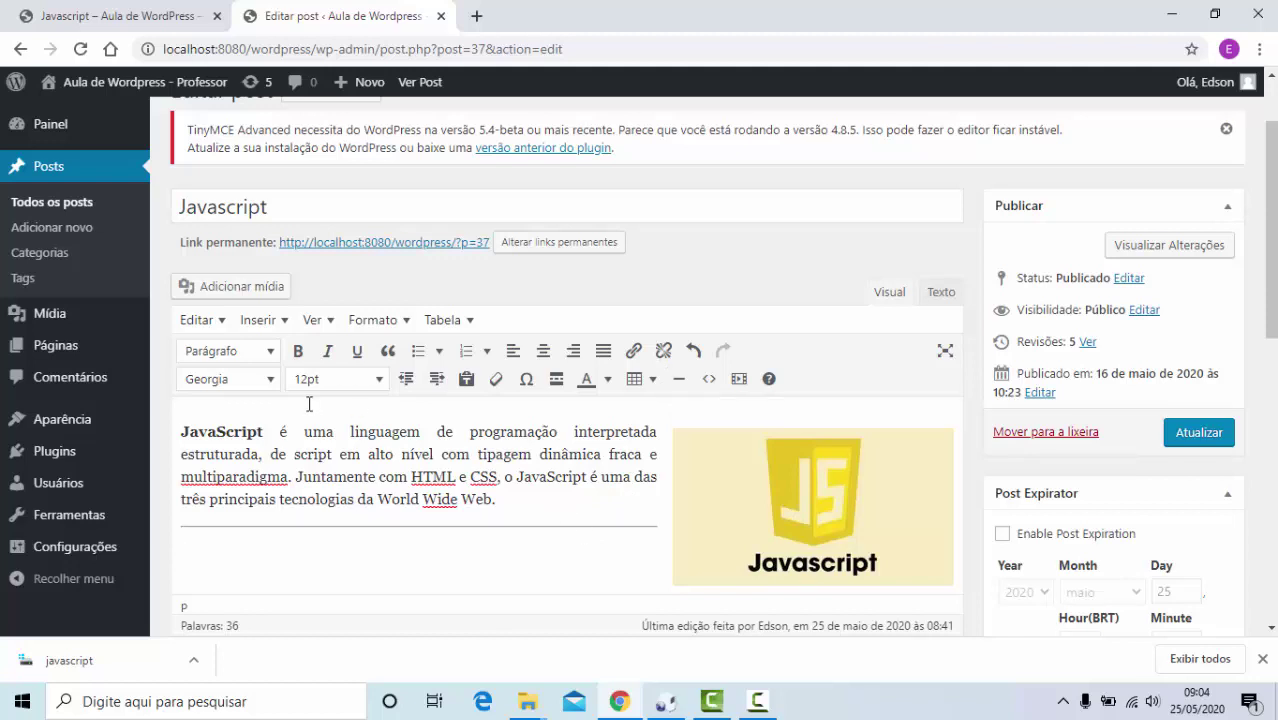
pyautogui.click(471, 320)
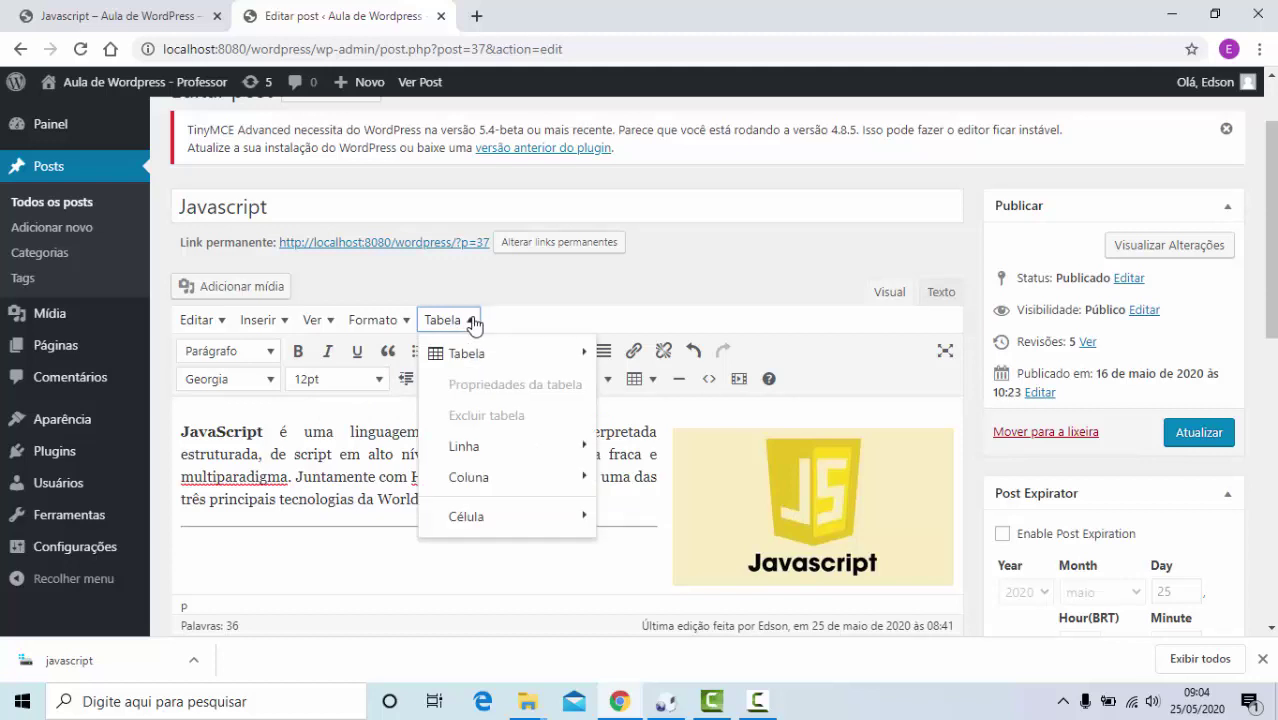
pyautogui.click(472, 321)
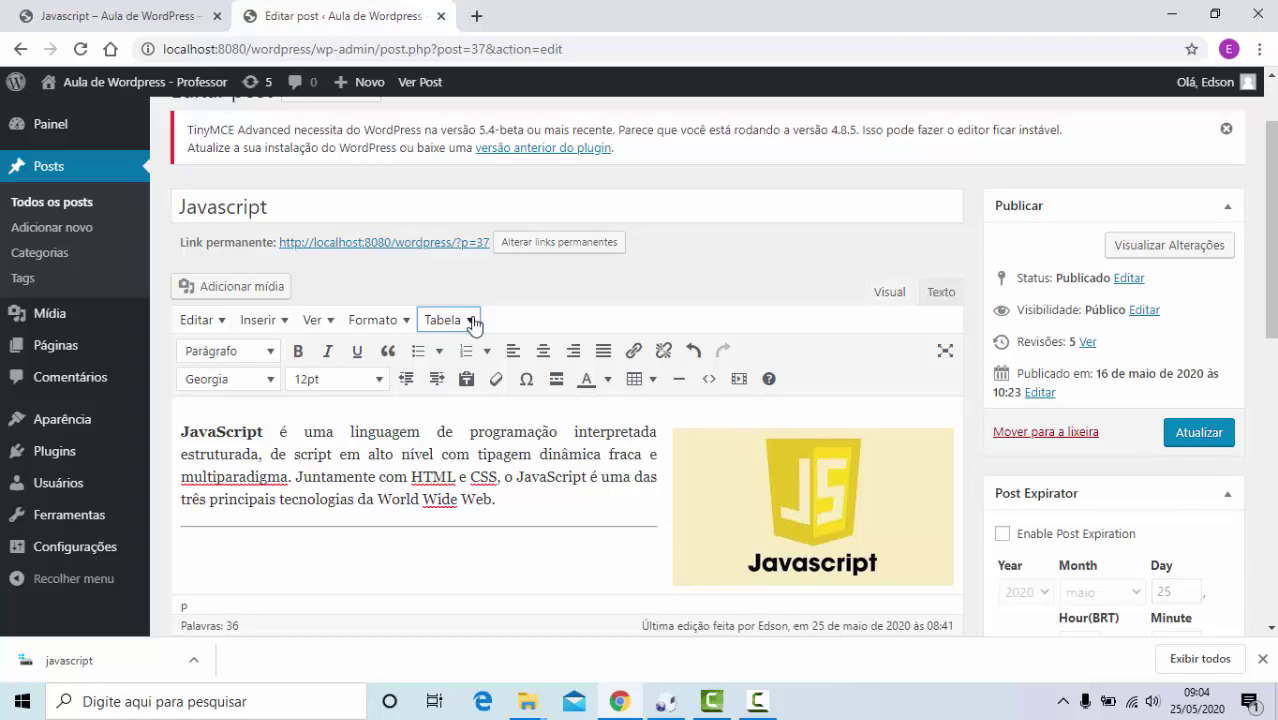
# In the post's source code, give the empty paragraph after the horizontal line a center align attribute and the text Opções.
pyautogui.click(710, 381)
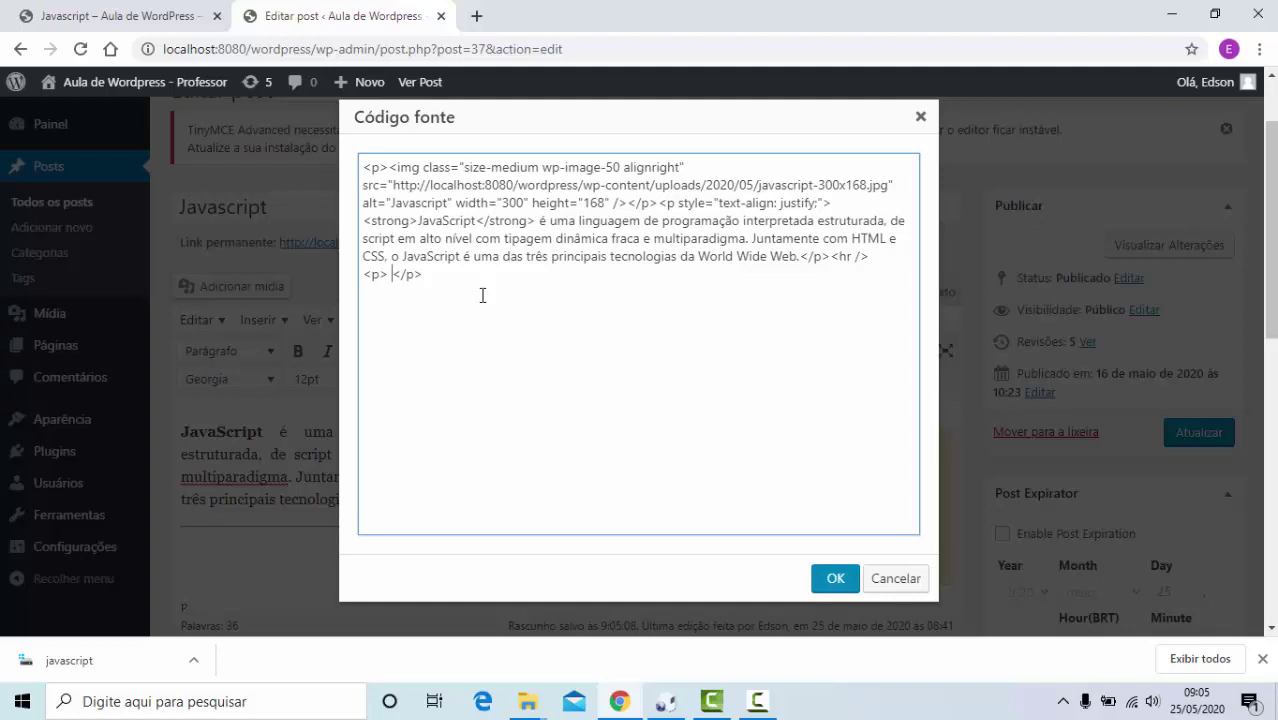
pyautogui.press('Left')
pyautogui.press('BackSpace')
pyautogui.write('align="center')
pyautogui.write('Opções')
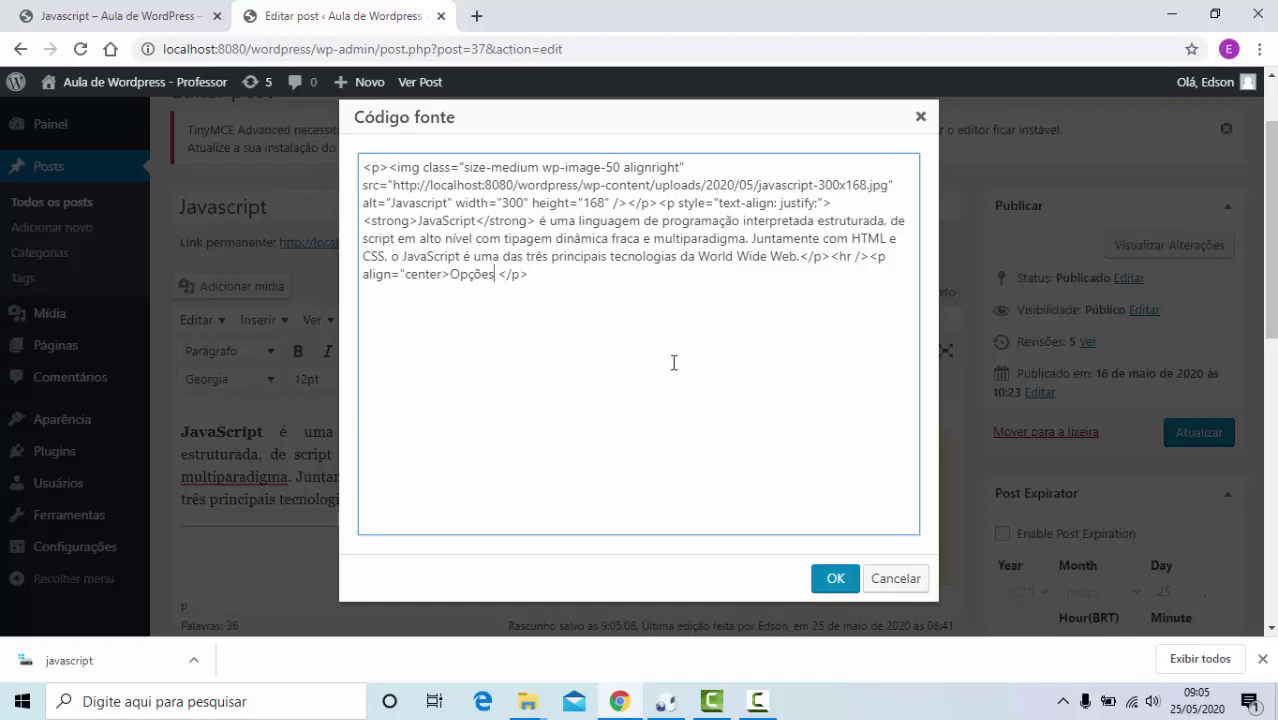
pyautogui.click(834, 579)
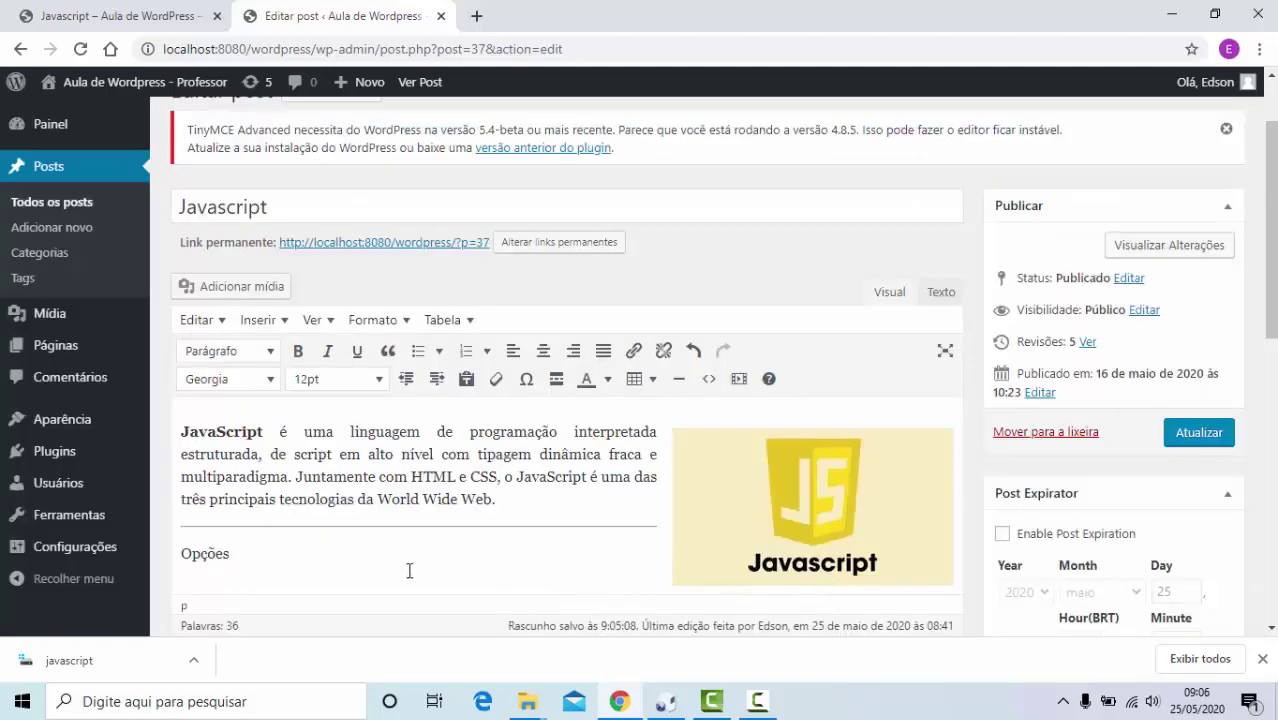
pyautogui.scroll(-1, 314, 559)
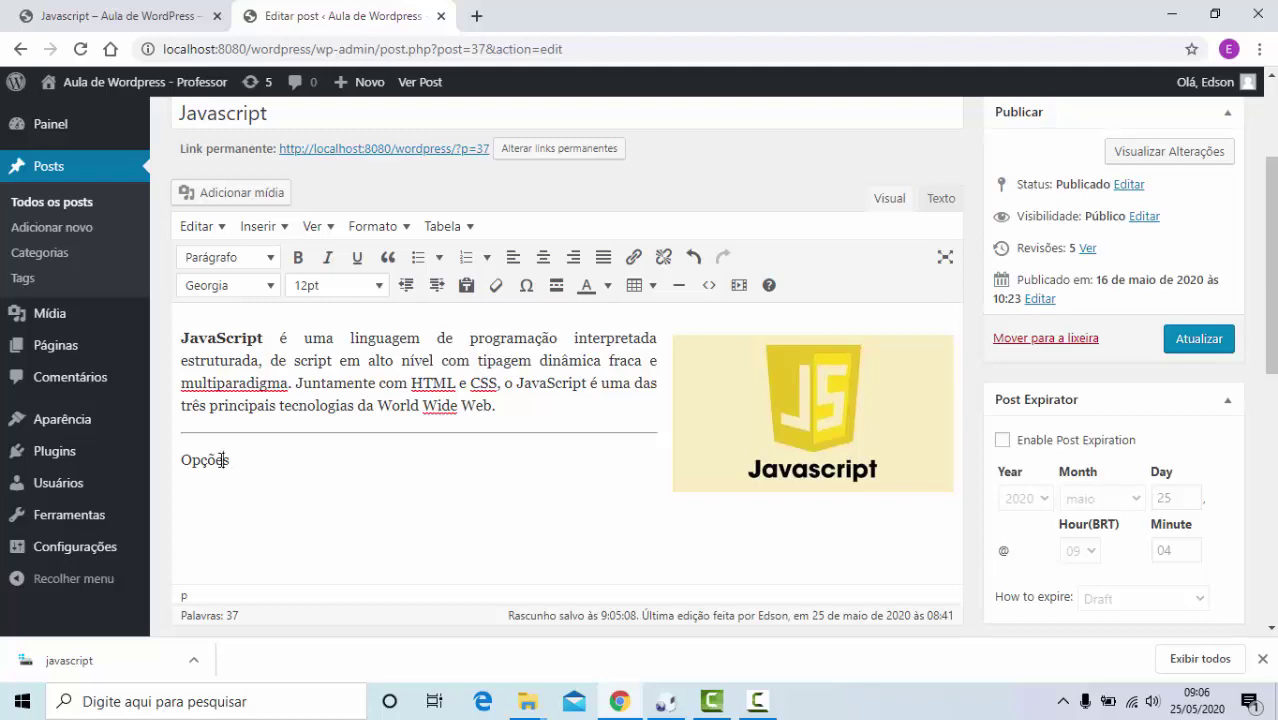
pyautogui.click(757, 701)
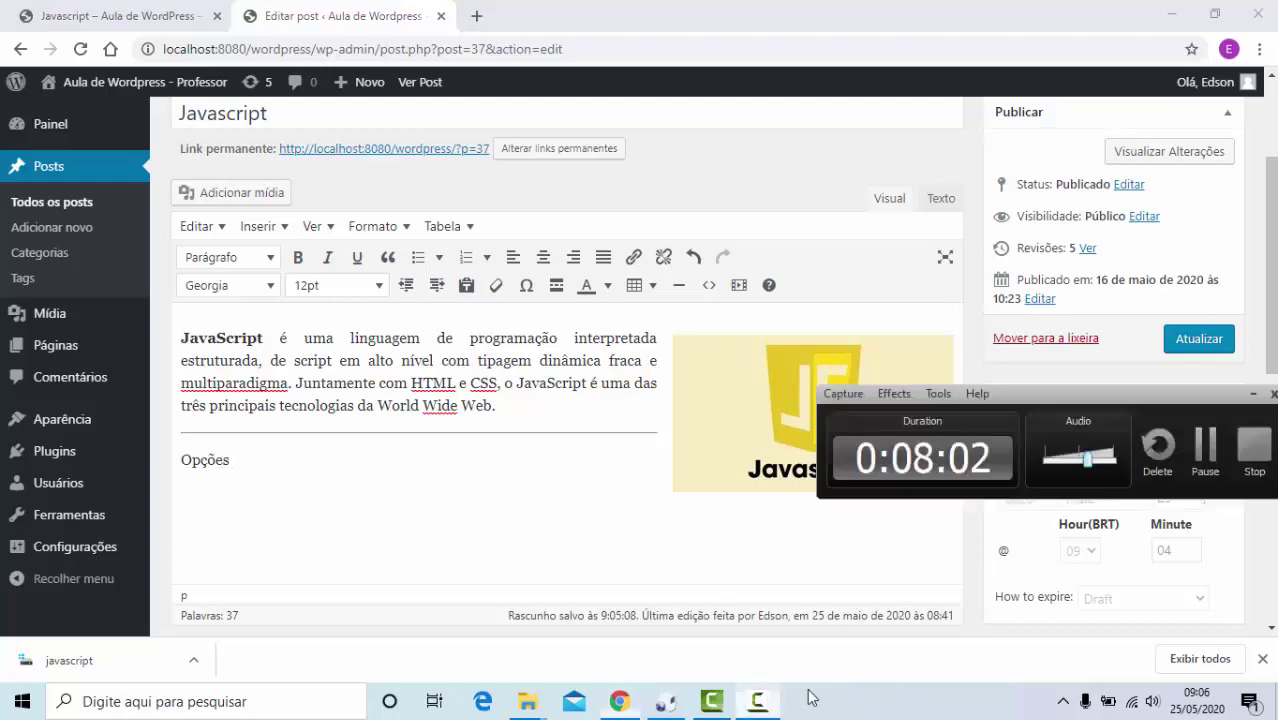
pyautogui.click(1205, 447)
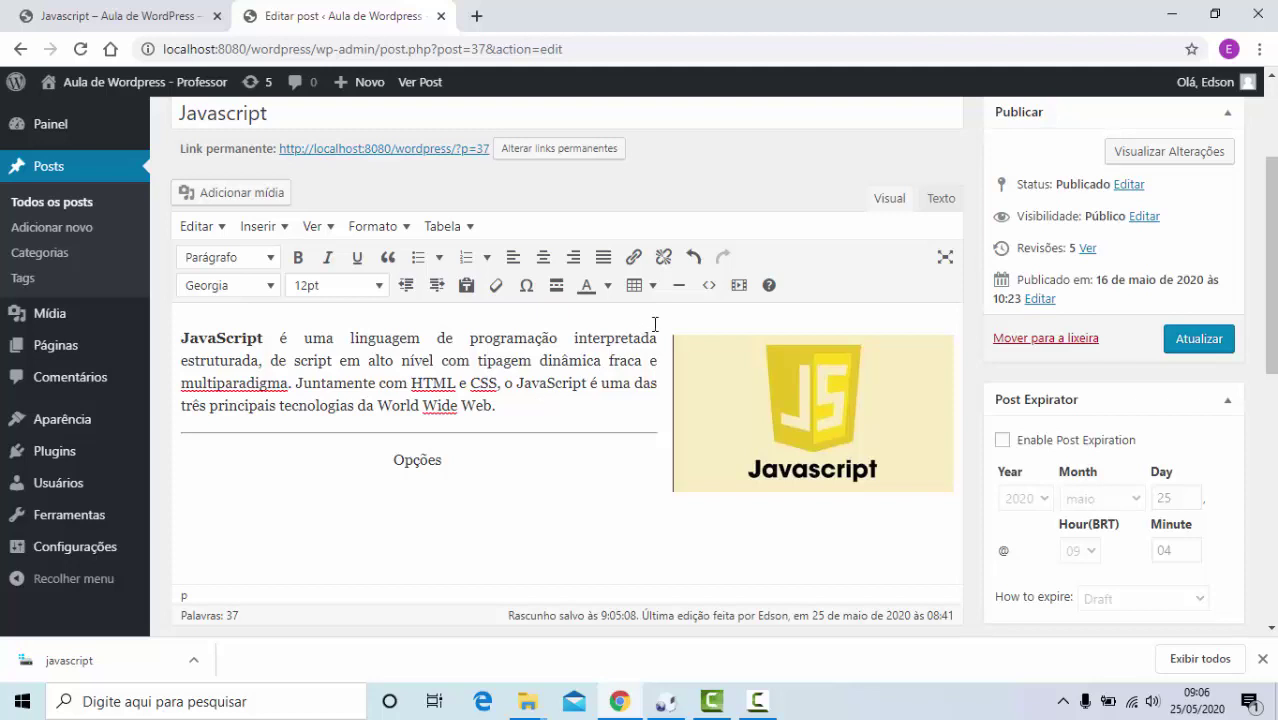
# Wrap the word Opções in <b> and </b> tags in the post's source code.
pyautogui.click(709, 285)
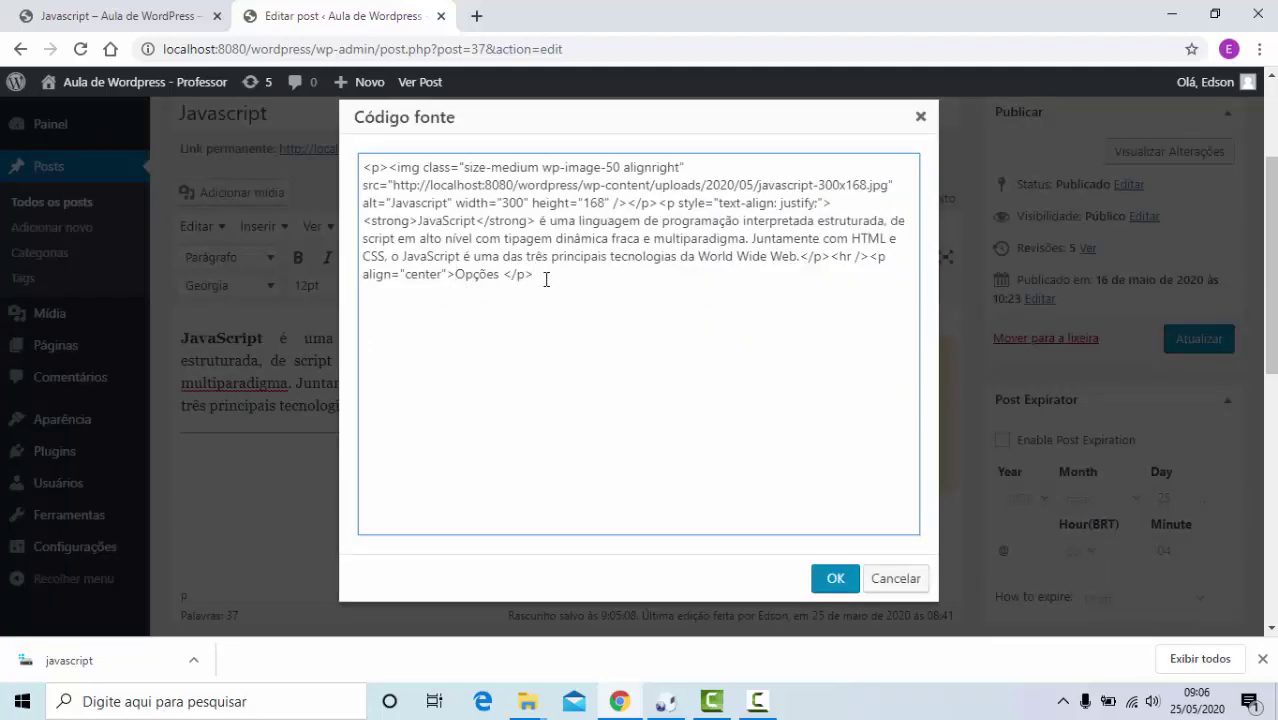
pyautogui.write('<b>')
pyautogui.press('Right')
pyautogui.press('Right')
pyautogui.write('</b')
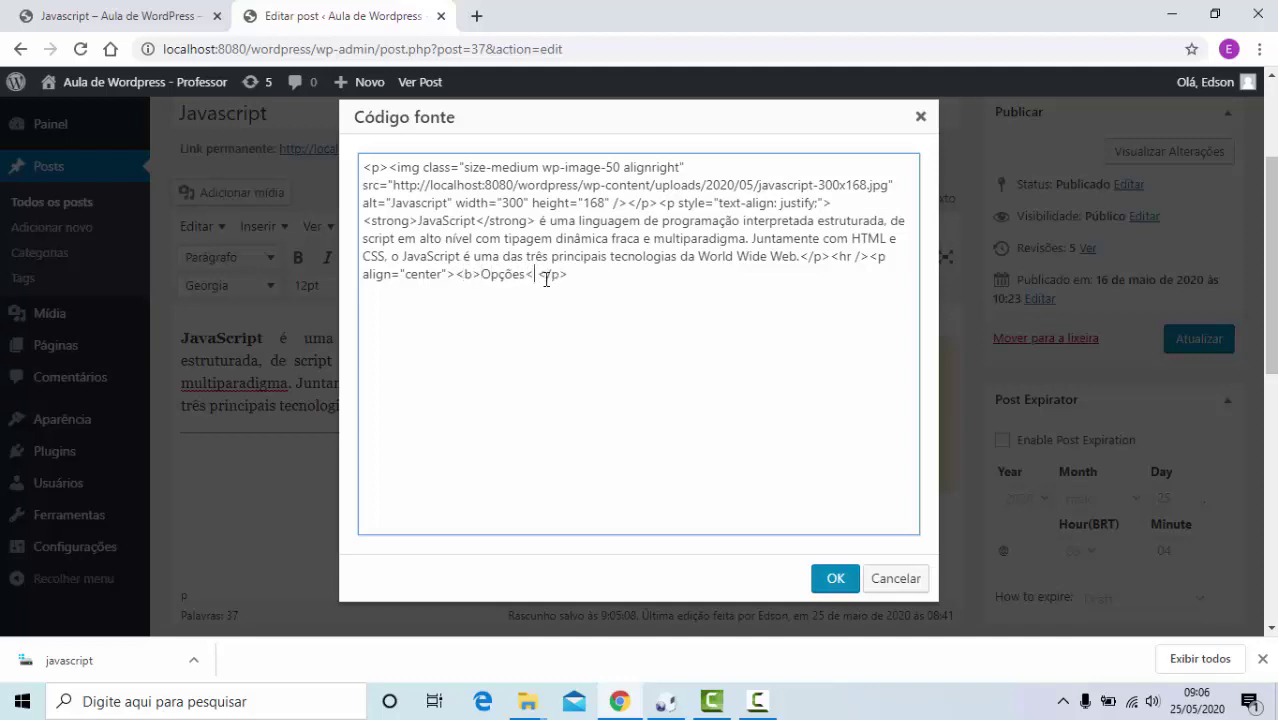
pyautogui.write('>')
# Enclose Opções in a font tag with the color #00f inside the bold tags and apply the source code.
pyautogui.write('<font')
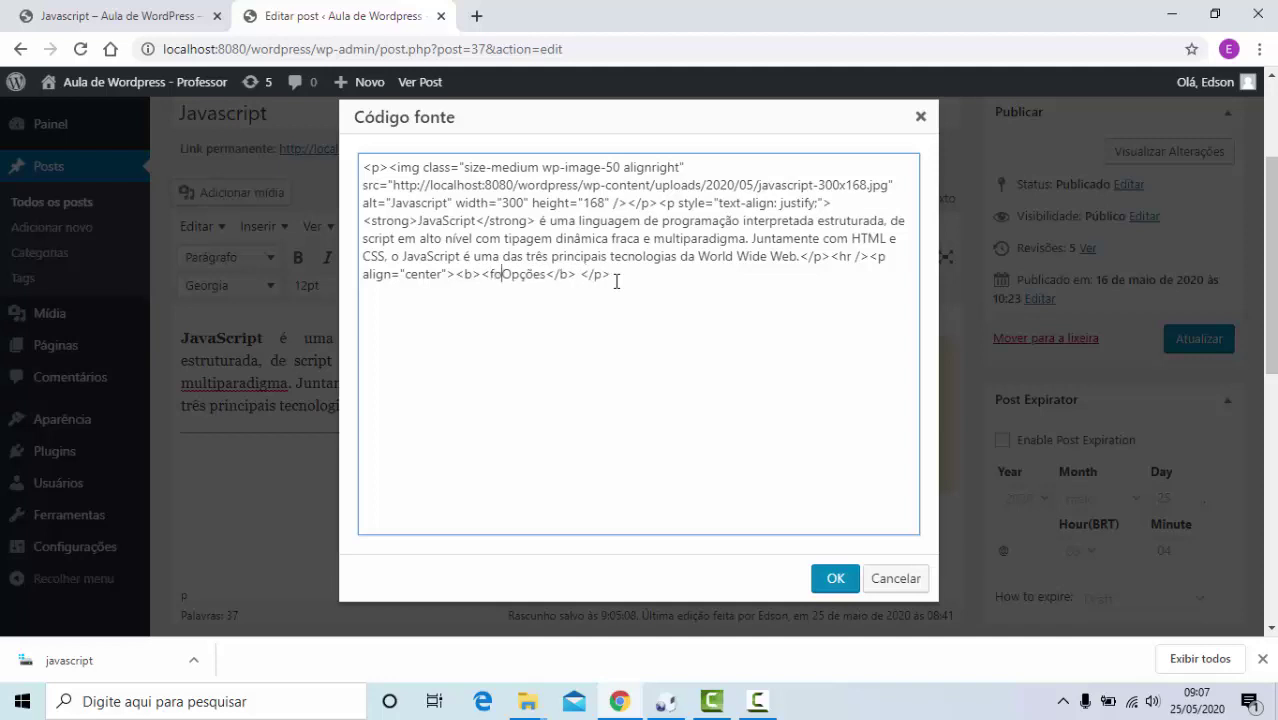
pyautogui.write(' color=')
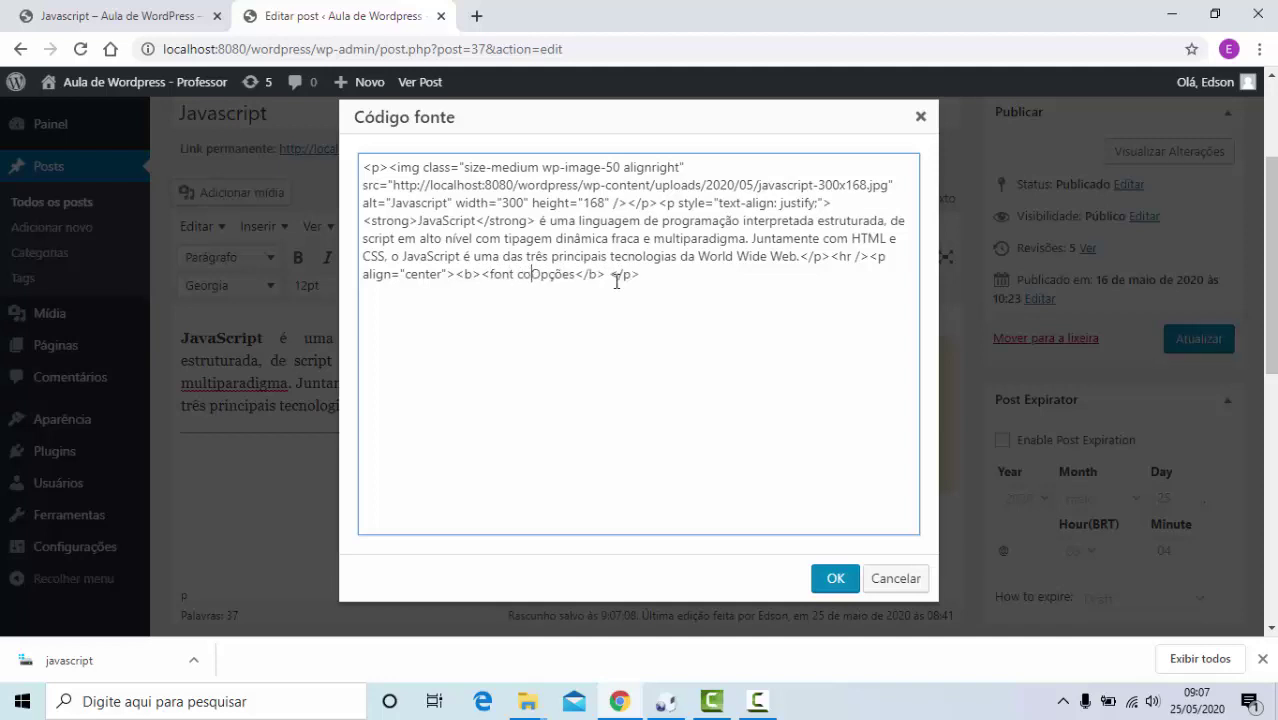
pyautogui.write('"')
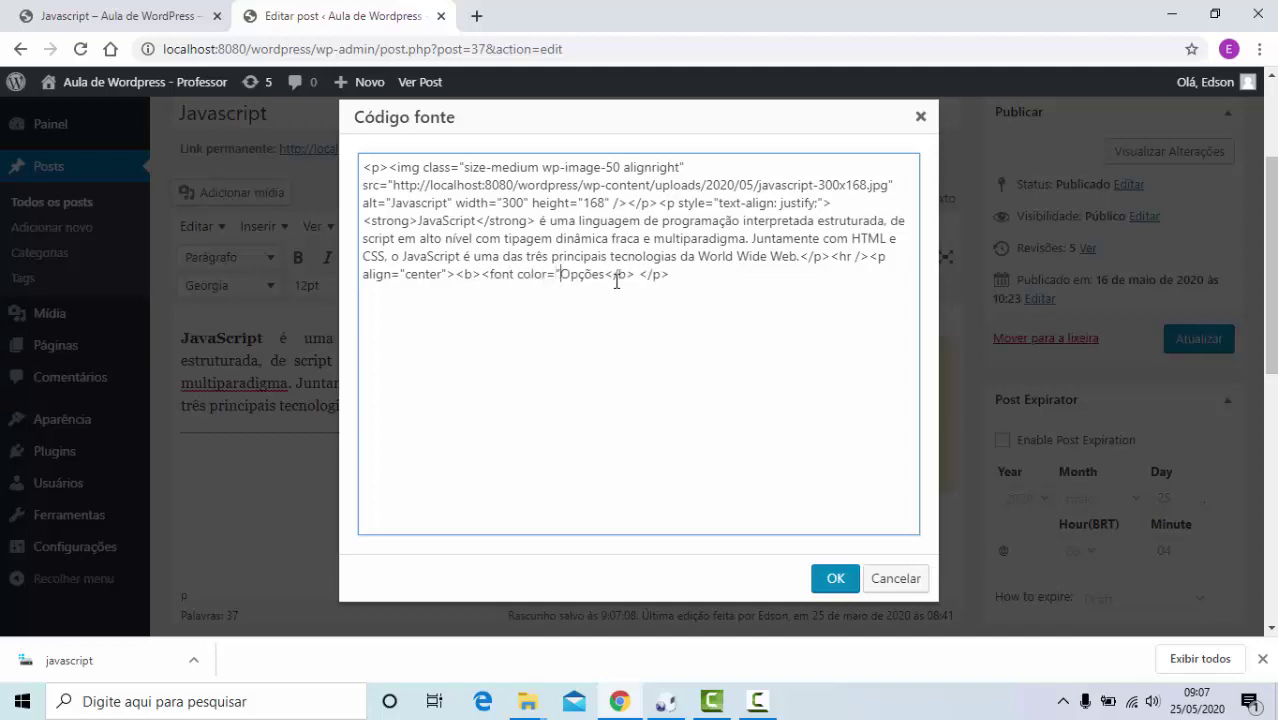
pyautogui.write('#')
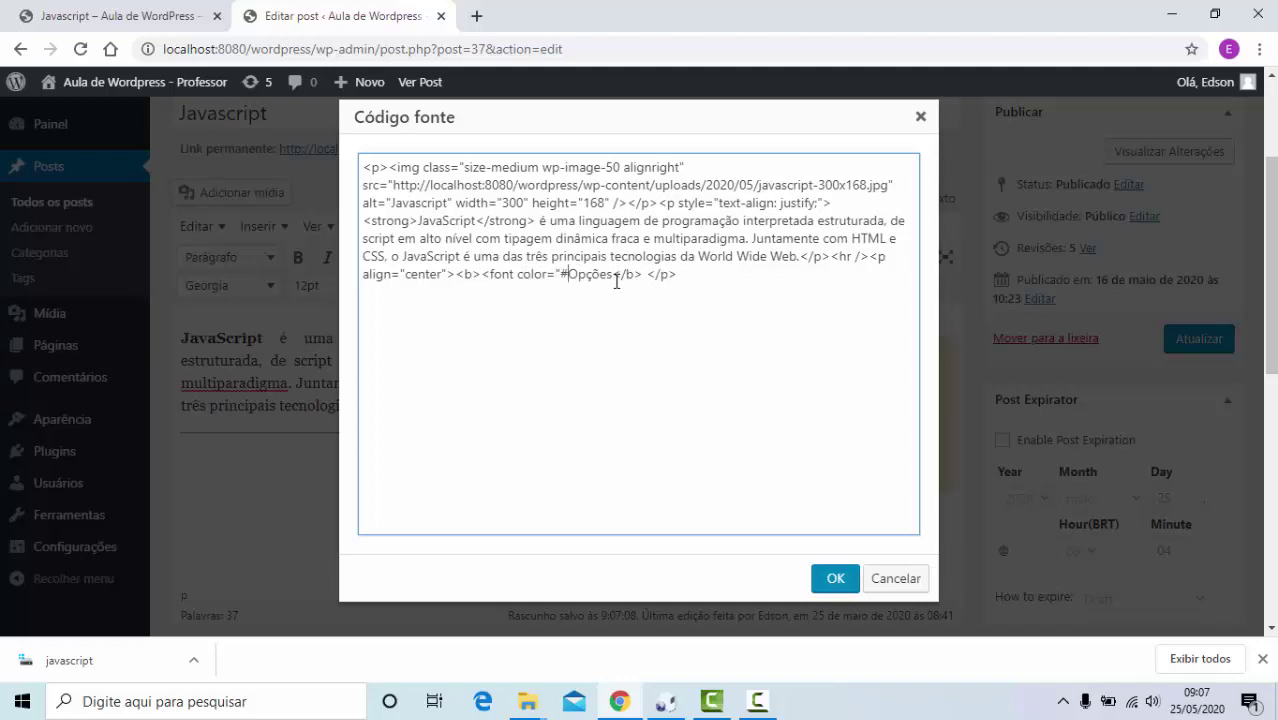
pyautogui.write('00f')
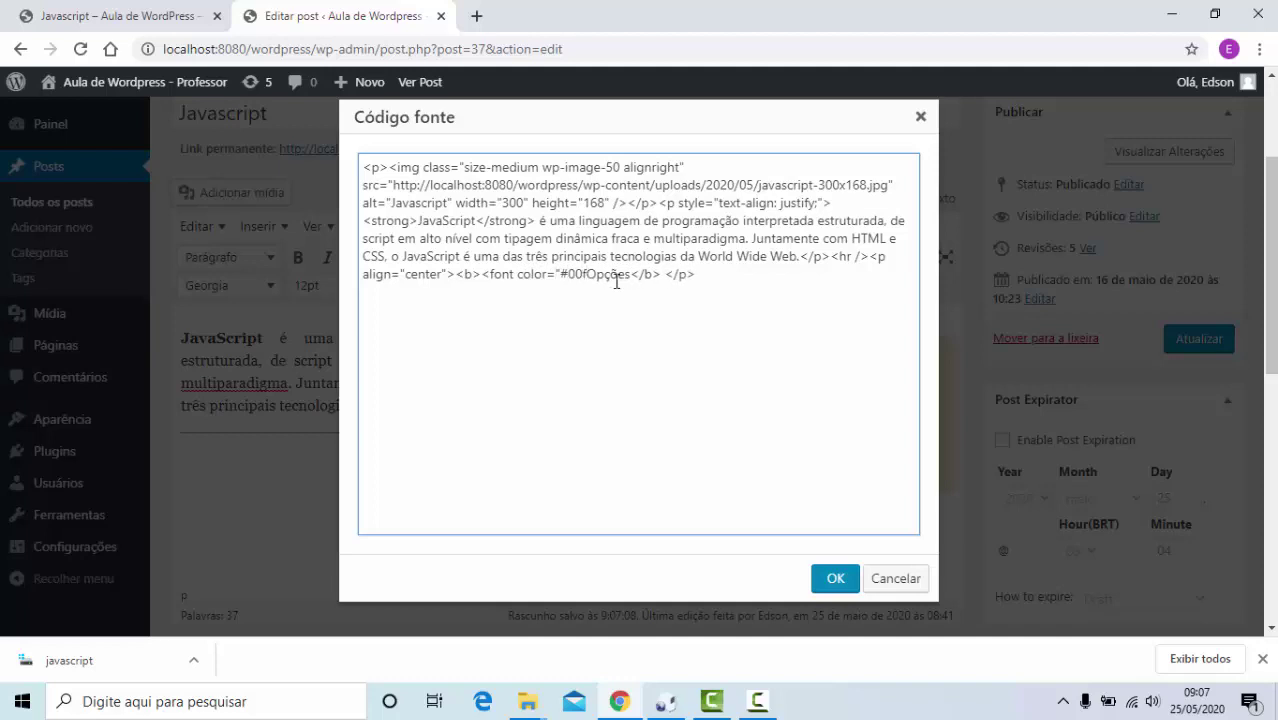
pyautogui.write('">')
pyautogui.press('Right')
pyautogui.press('Right')
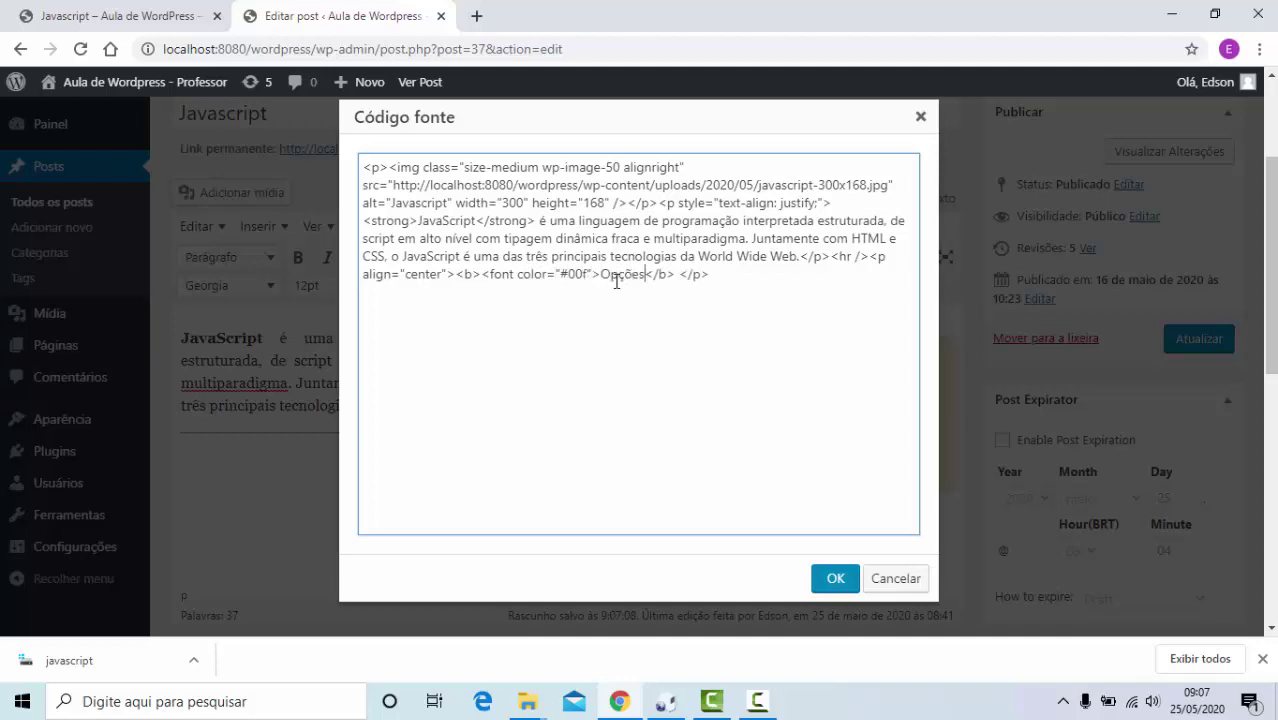
pyautogui.write('</font></')
pyautogui.click(829, 578)
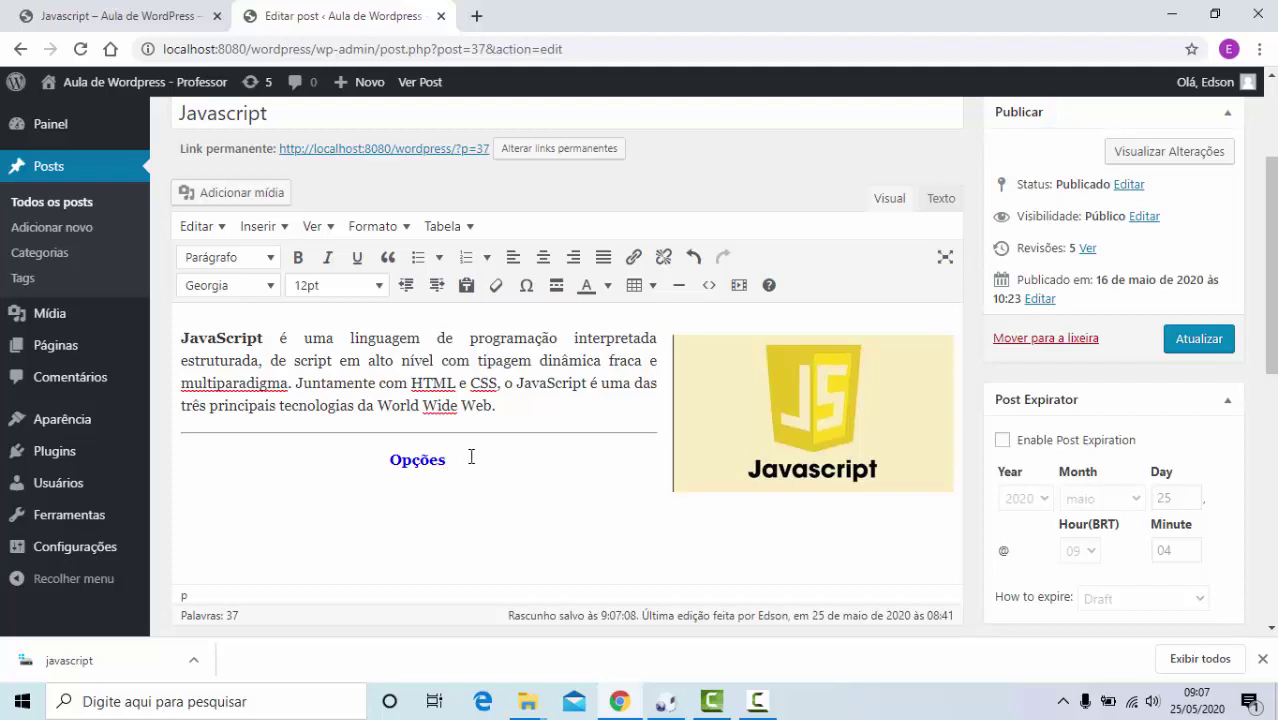
# Enclose "HTML e CSS" in <b> tags in the introductory paragraph's source code.
pyautogui.click(709, 286)
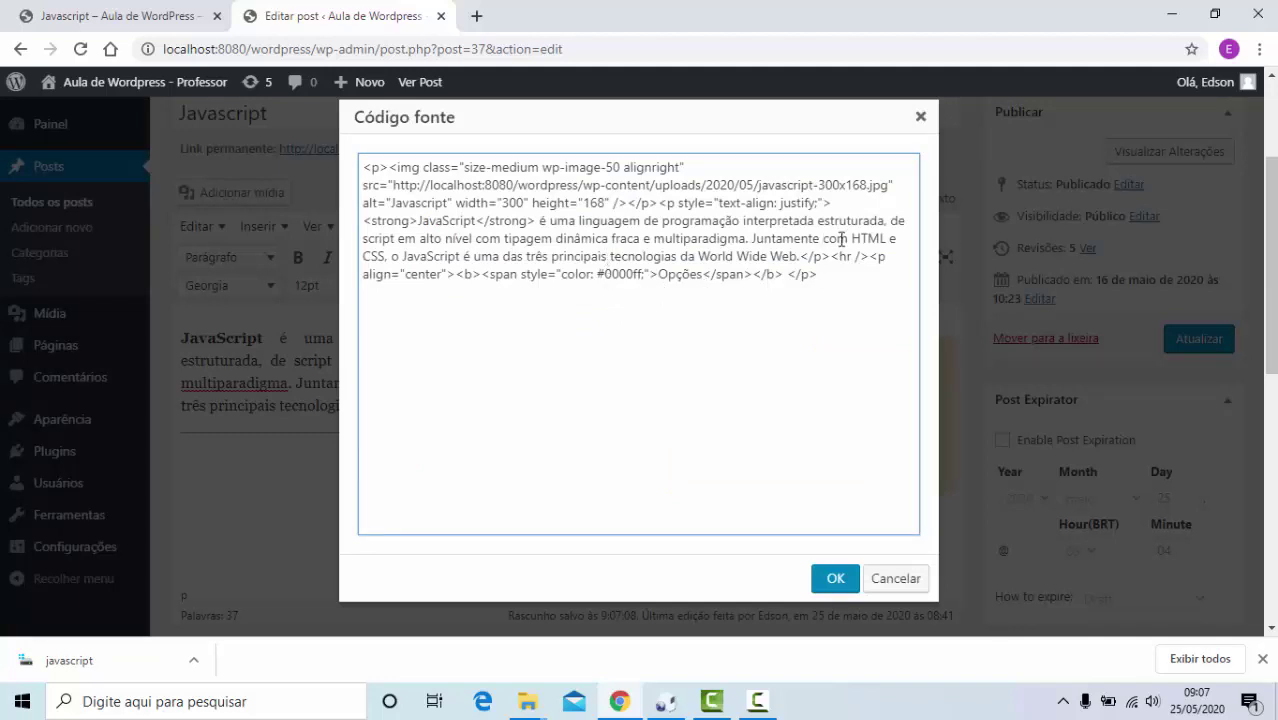
pyautogui.click(852, 238)
pyautogui.write('<b>')
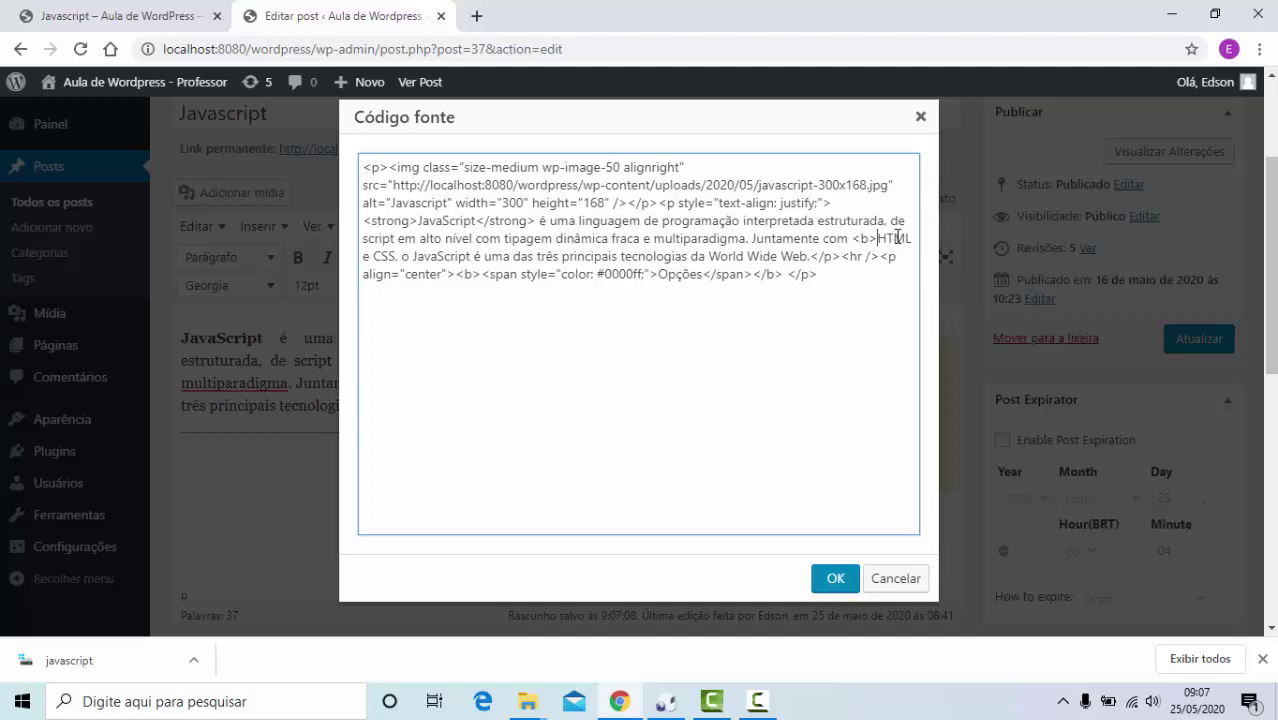
pyautogui.press('Right')
pyautogui.press('Right')
pyautogui.press('Right')
pyautogui.press('Right')
pyautogui.press('Right')
pyautogui.write('</b')
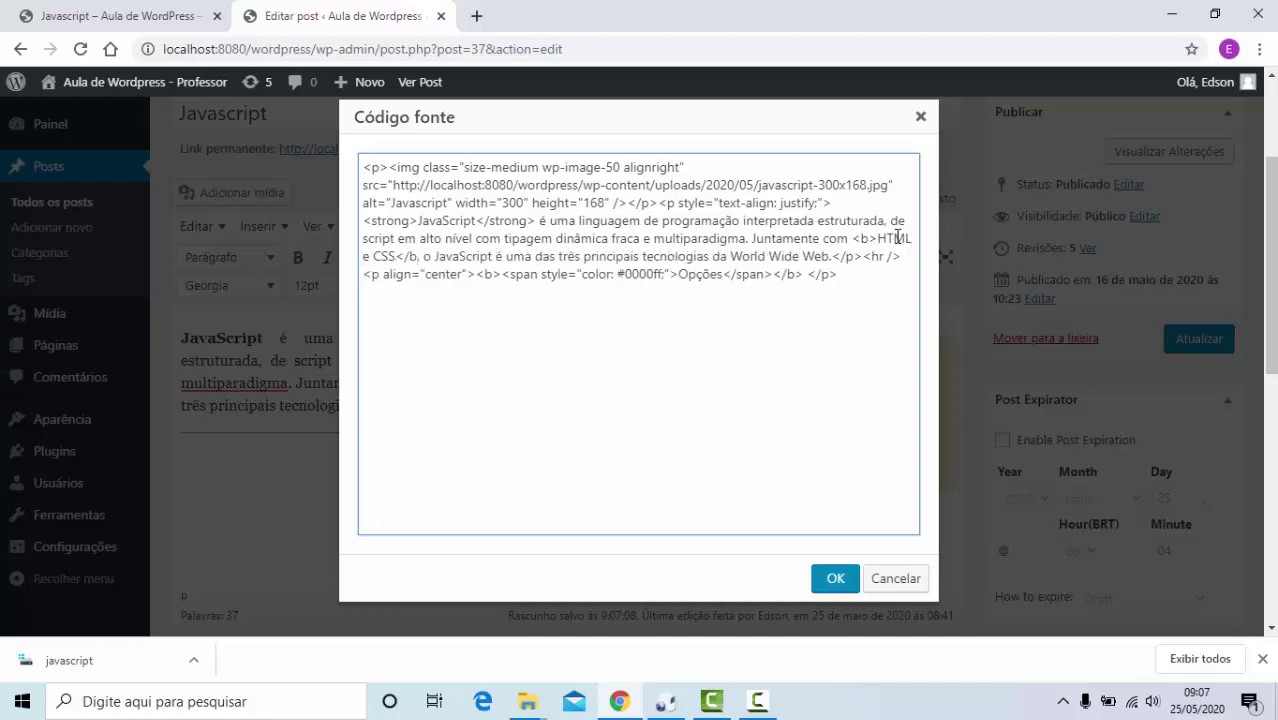
pyautogui.write('>')
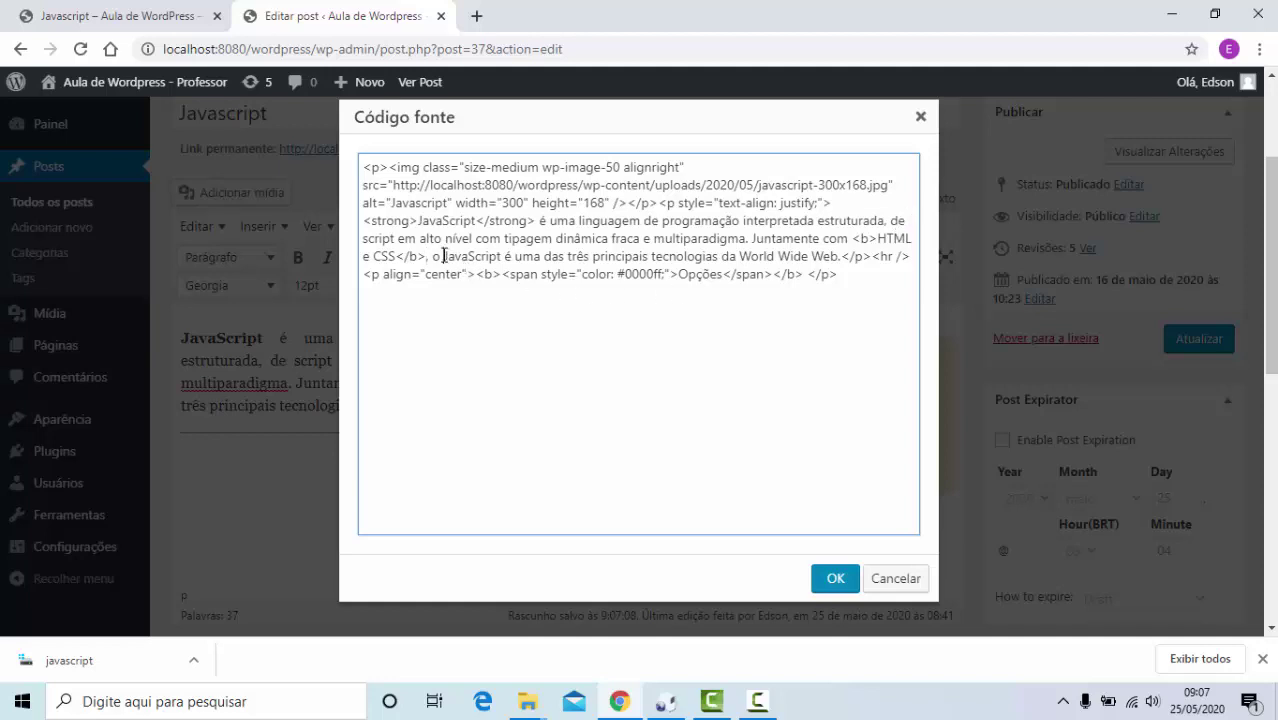
# Enclose the second mention of JavaScript in the paragraph in <b> tags and apply the source code.
pyautogui.write('<b>')
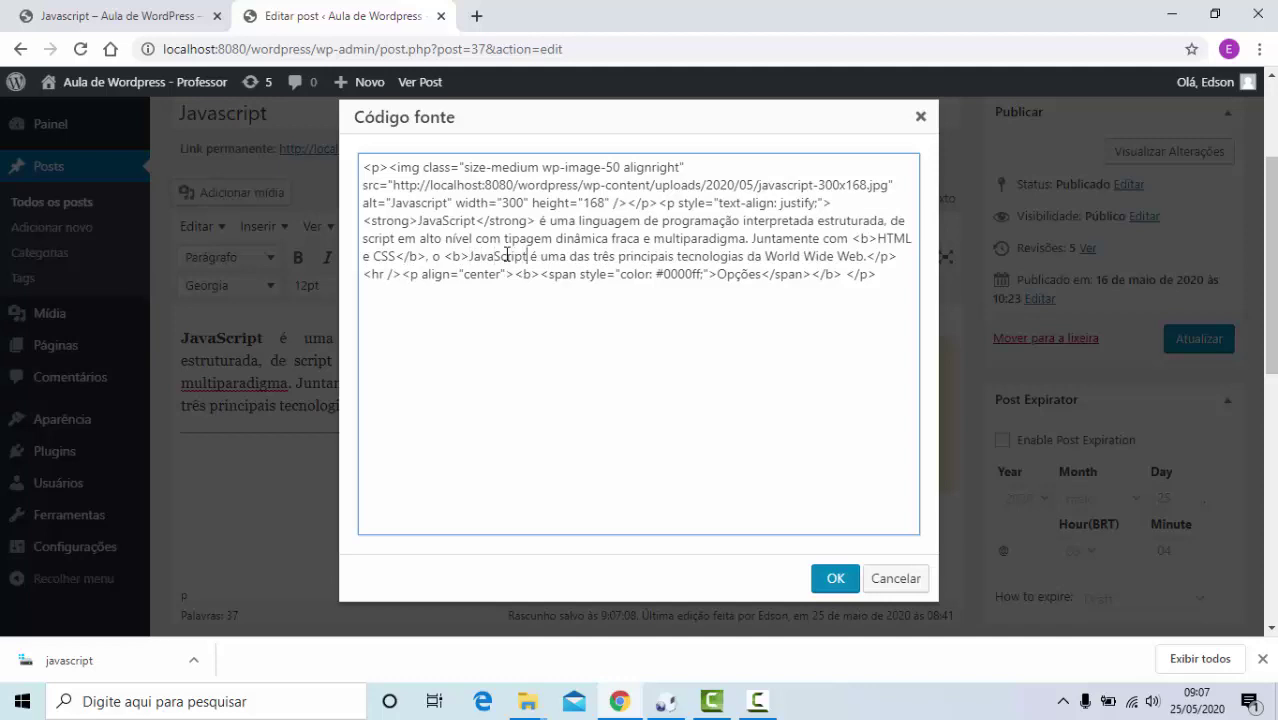
pyautogui.write('</b')
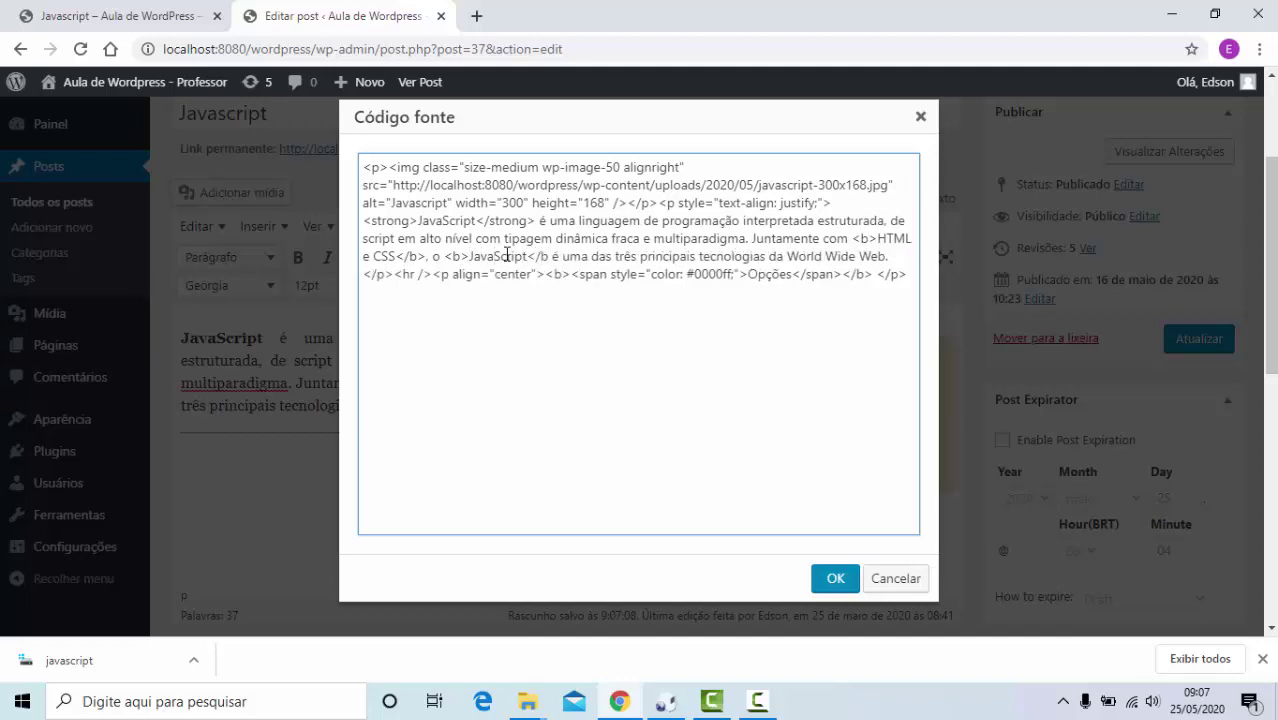
pyautogui.write('>')
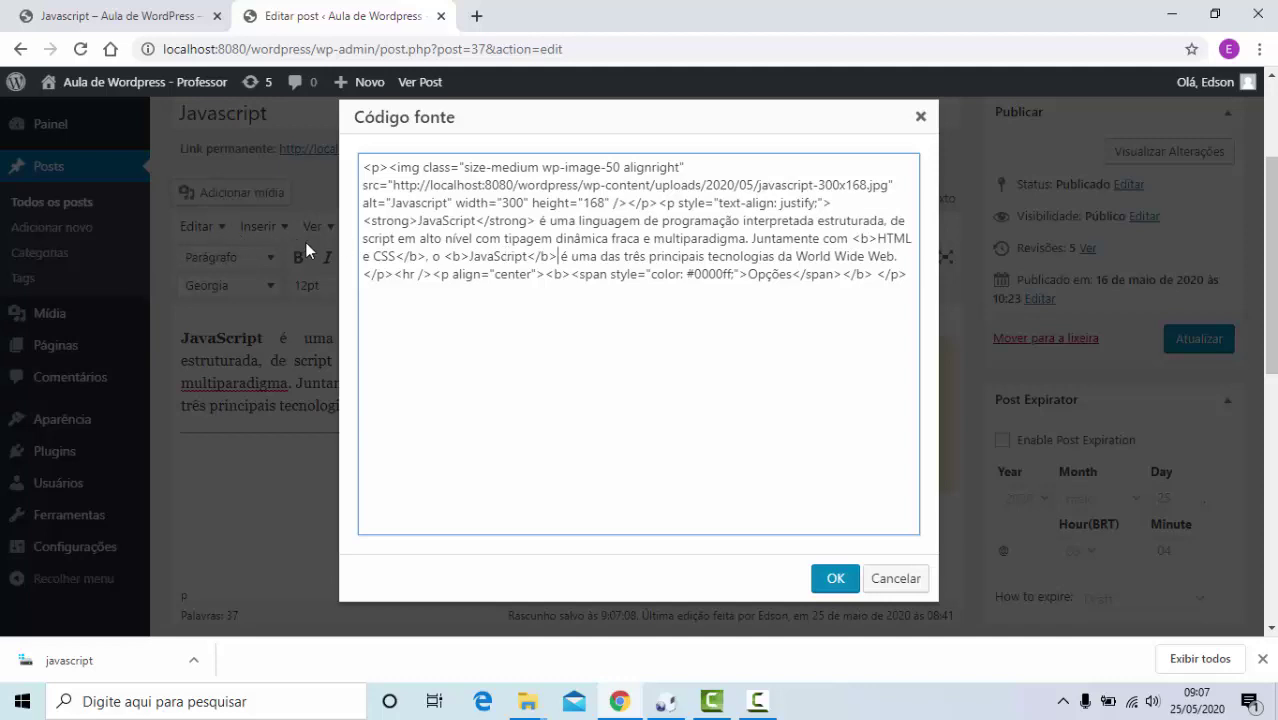
pyautogui.click(838, 579)
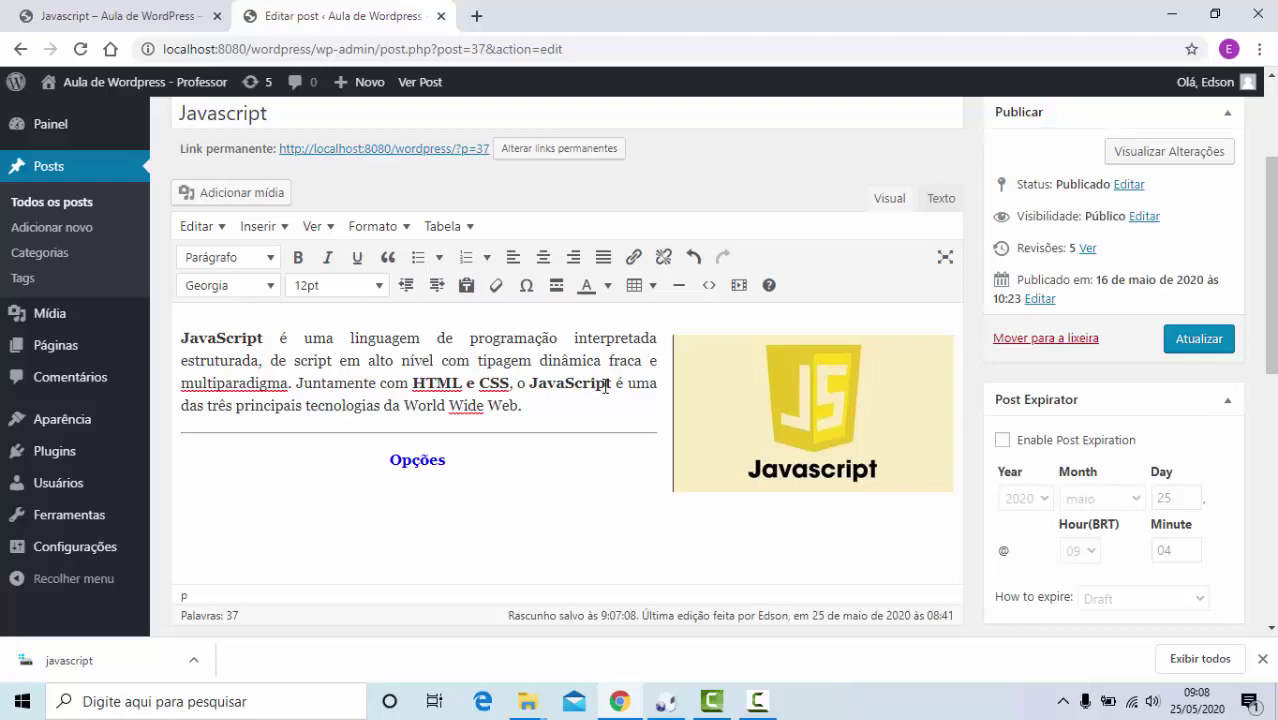
# Update the published Javascript post and place the cursor after the Opções heading.
pyautogui.click(1192, 343)
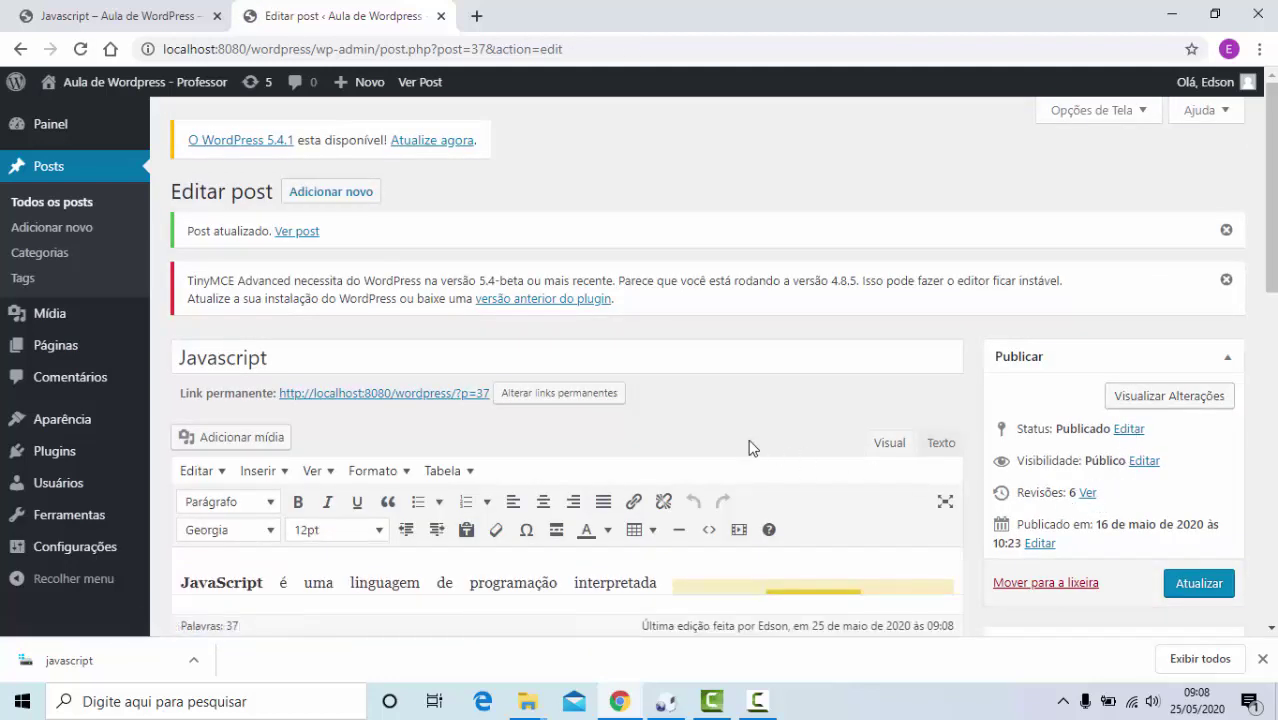
pyautogui.scroll(-2, 693, 434)
pyautogui.scroll(-1, 693, 429)
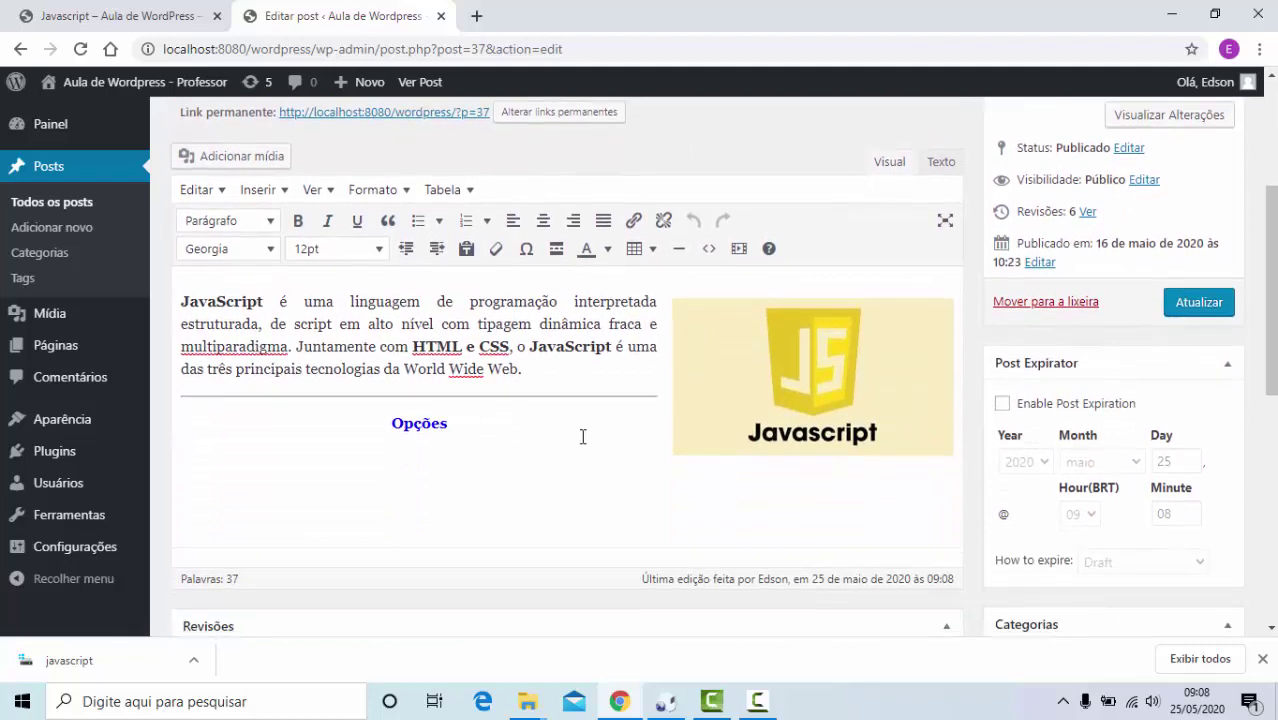
pyautogui.click(487, 427)
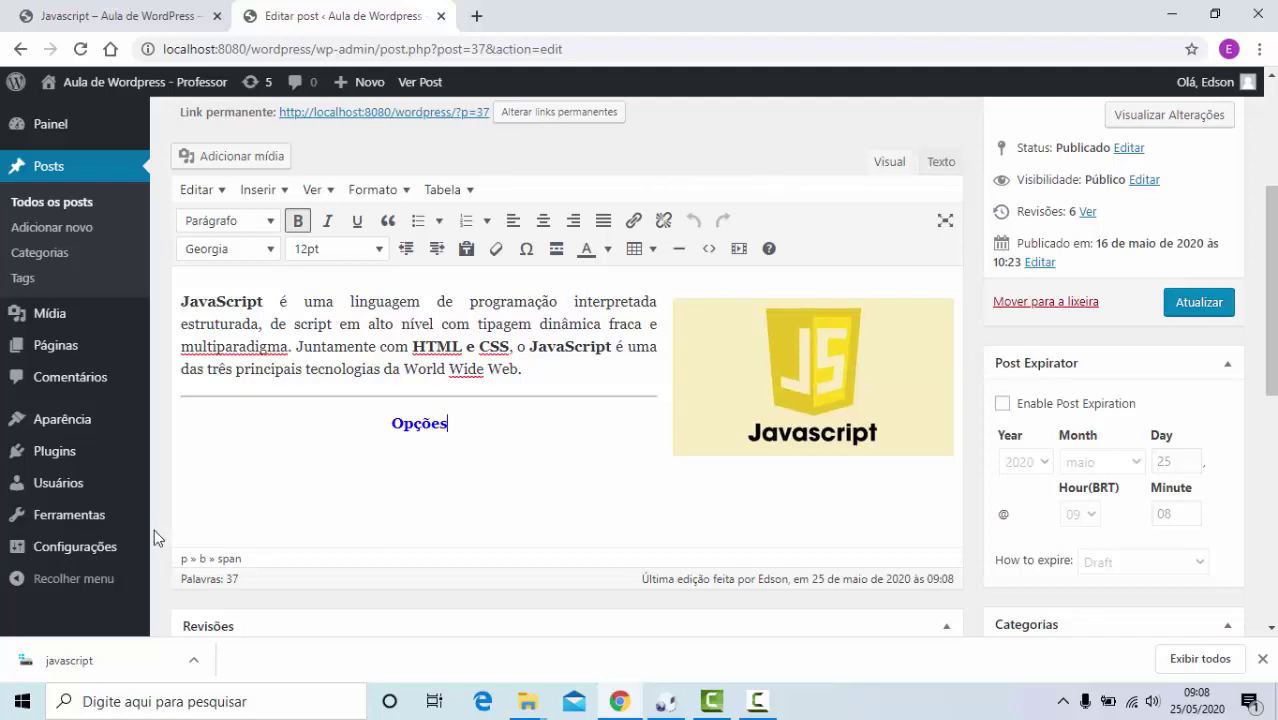
# Look through the site's reading settings and open the writing settings.
pyautogui.moveTo(95, 550)
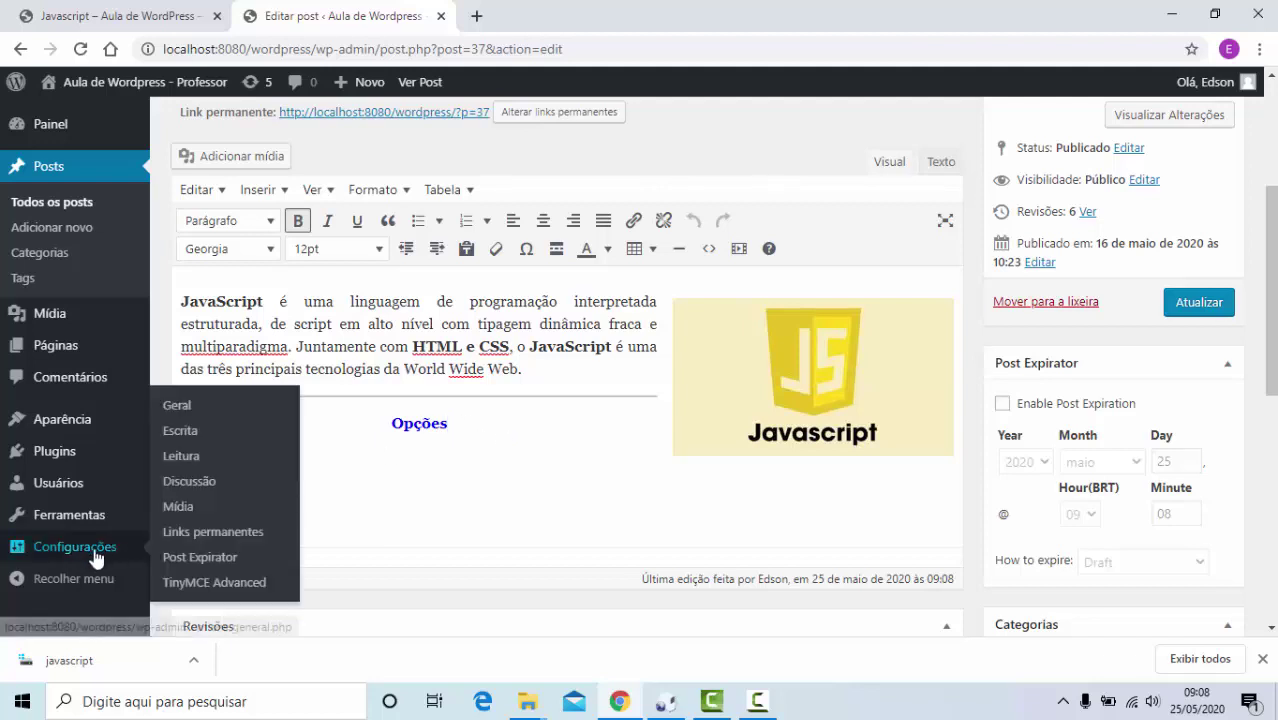
pyautogui.click(197, 465)
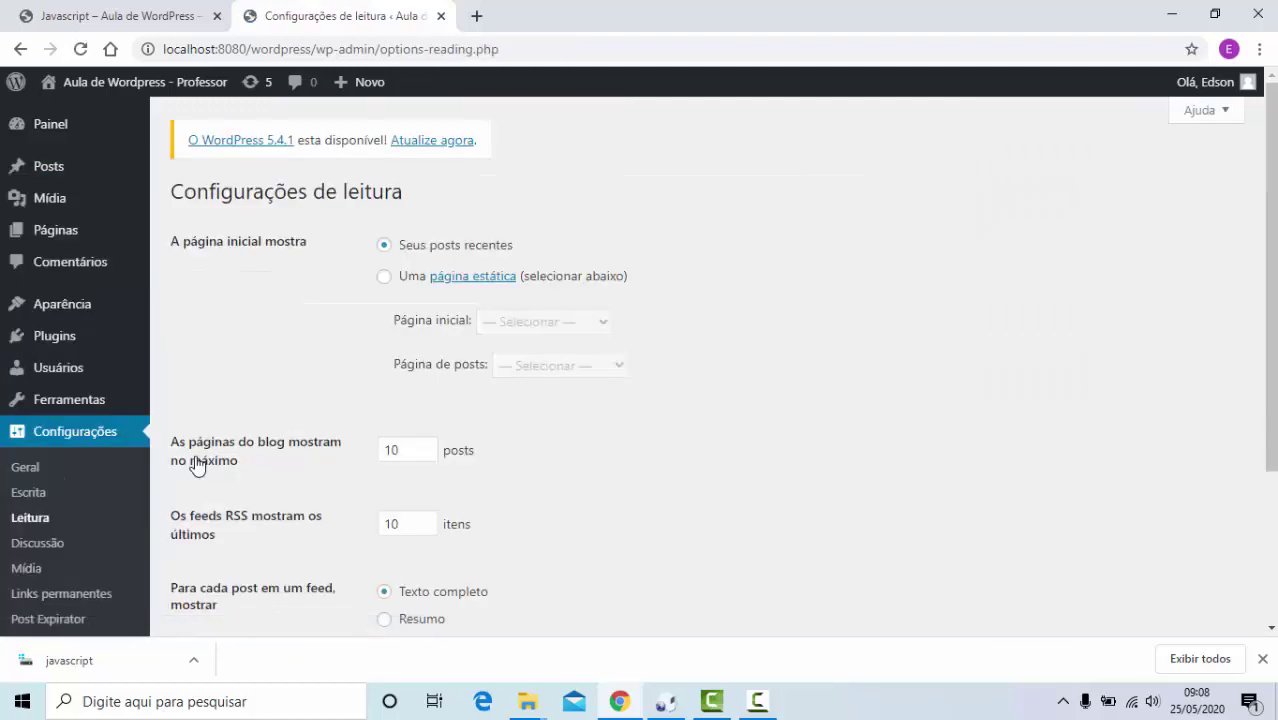
pyautogui.scroll(-3, 367, 382)
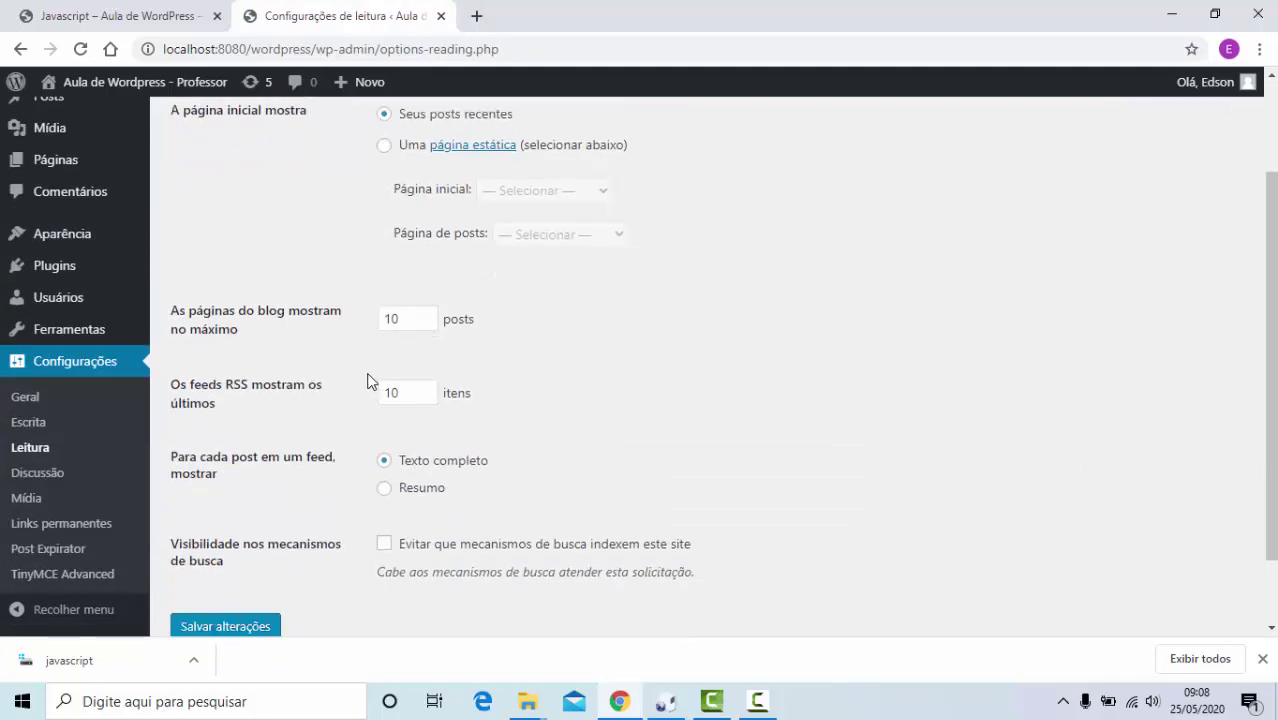
pyautogui.scroll(3, 367, 382)
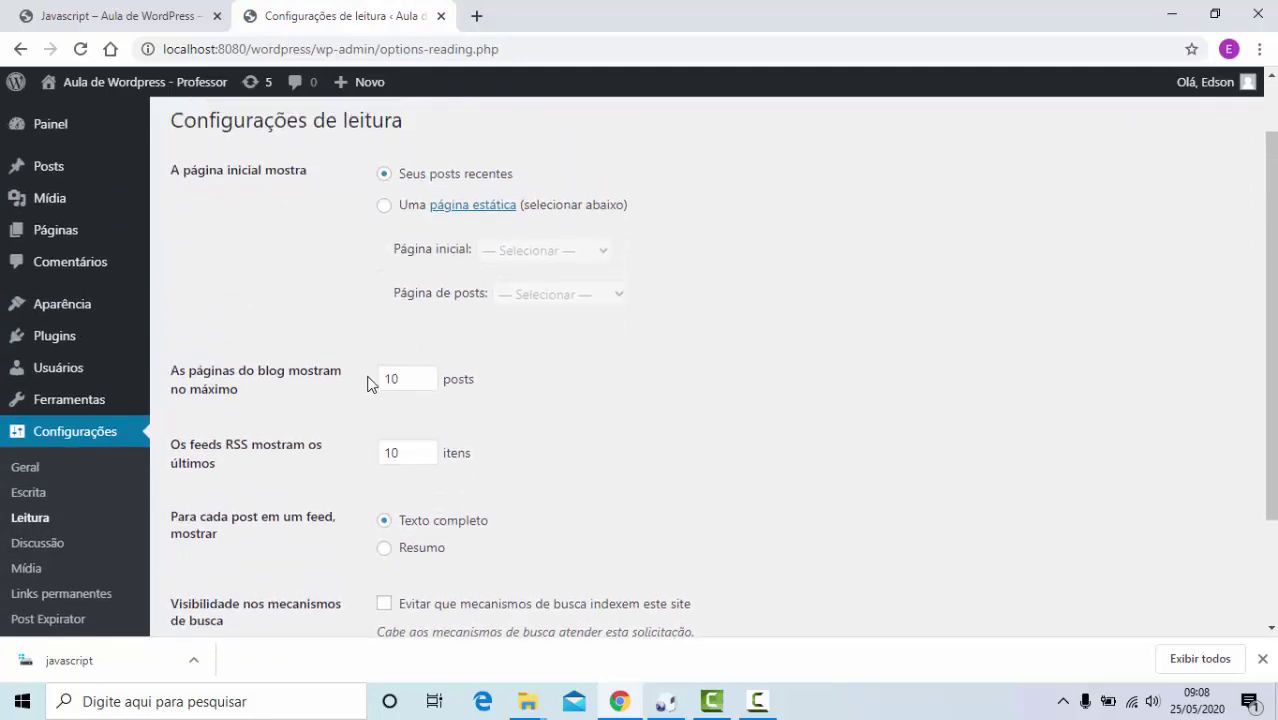
pyautogui.click(18, 495)
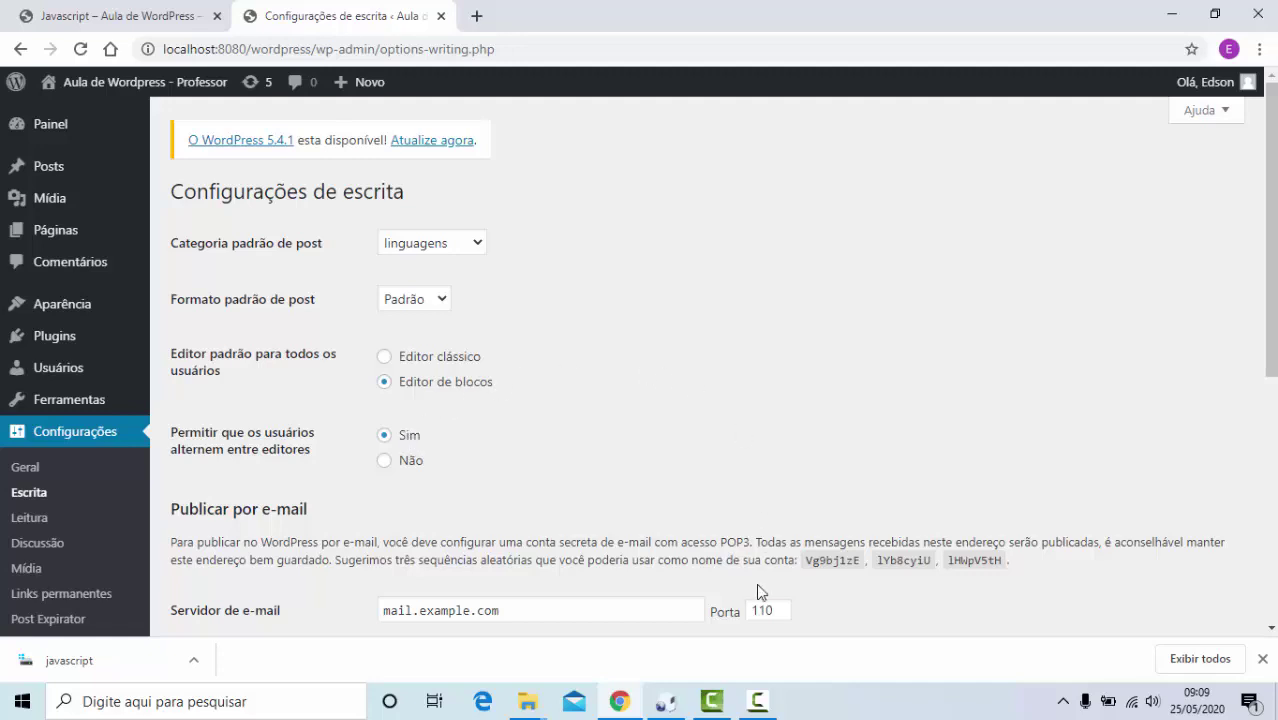
pyautogui.click(757, 701)
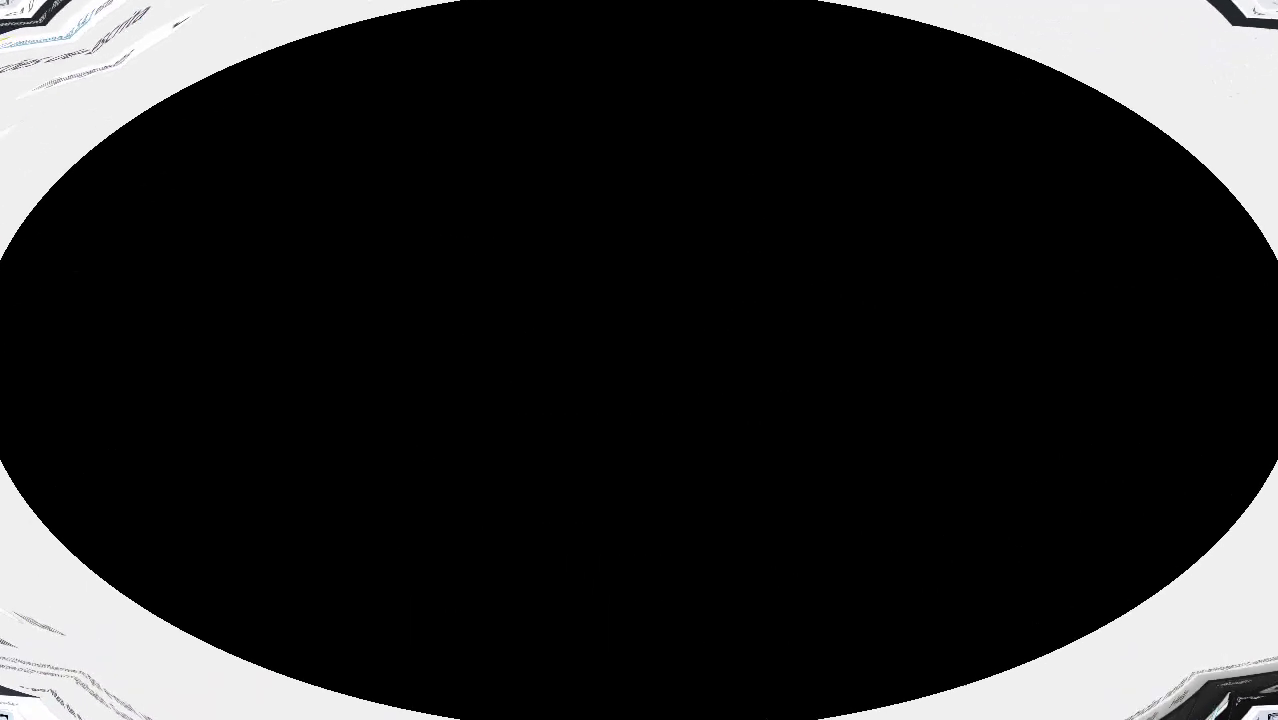